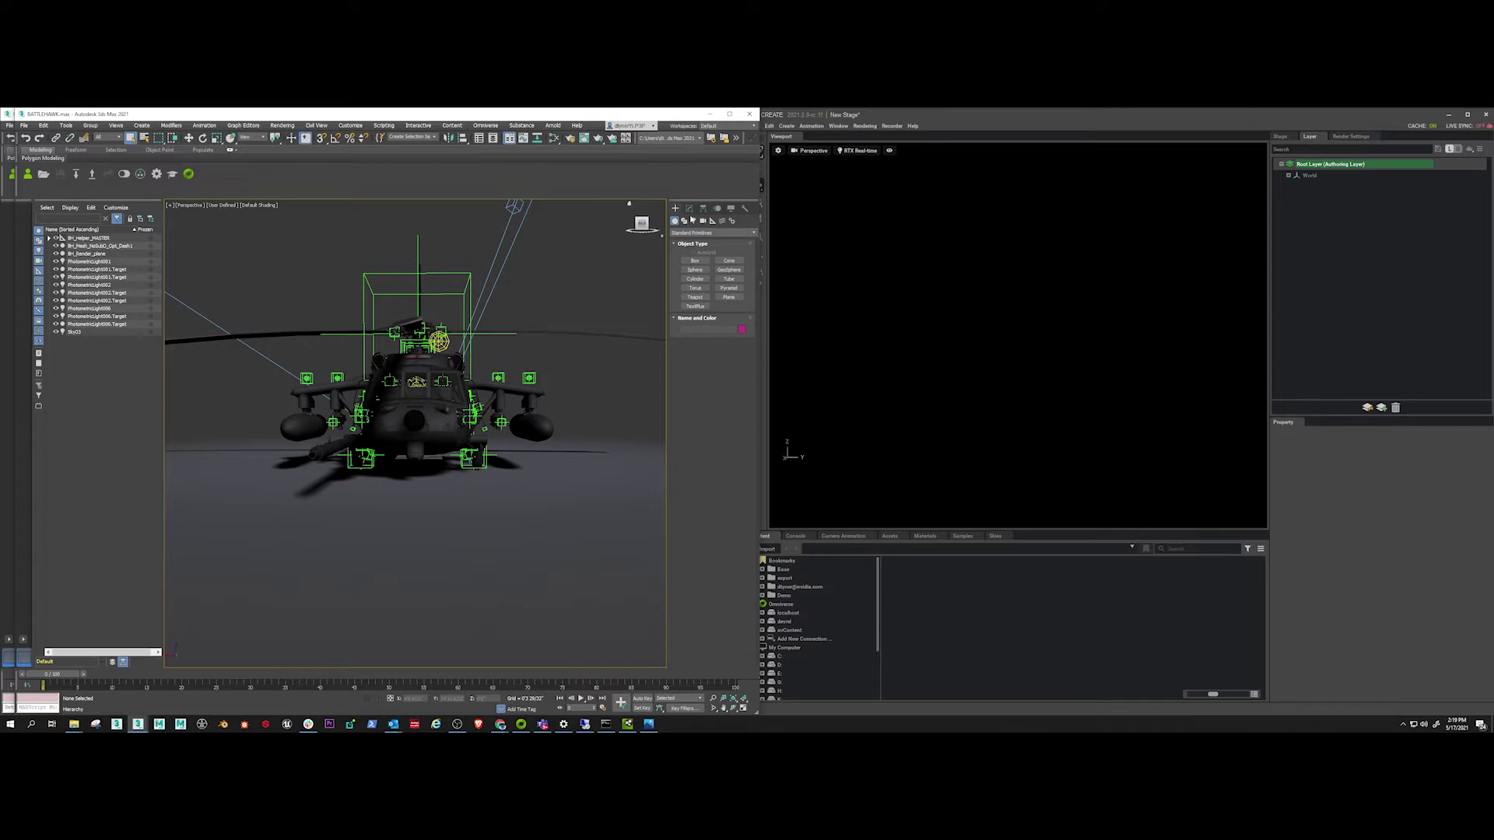
- Set the selection filter to All and select the BH_Helper_MASTER control helper of the helicopter
left_click(497, 127)
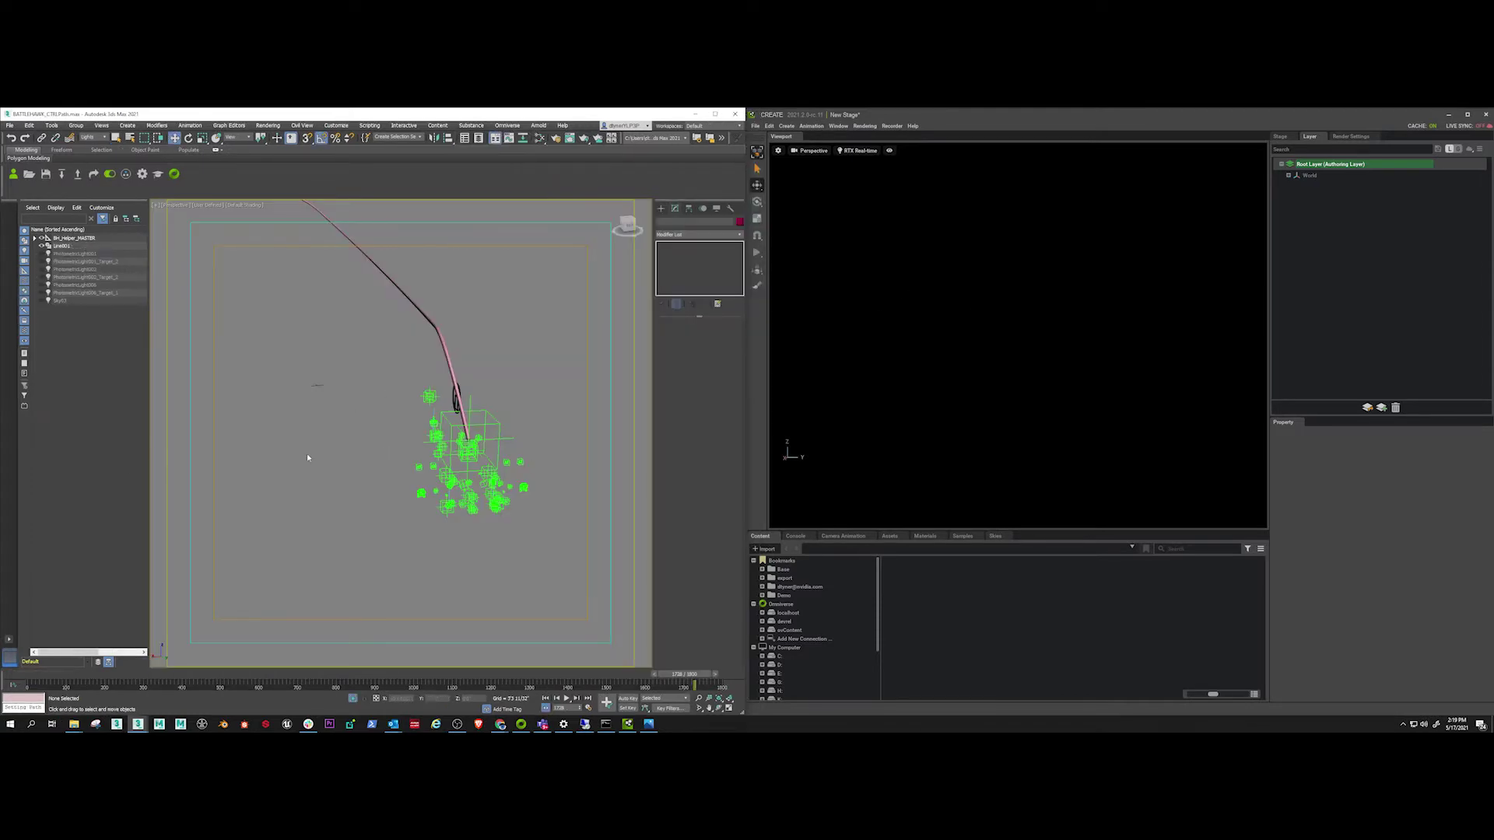
middle_click_drag(409, 491, 284, 448, "alt")
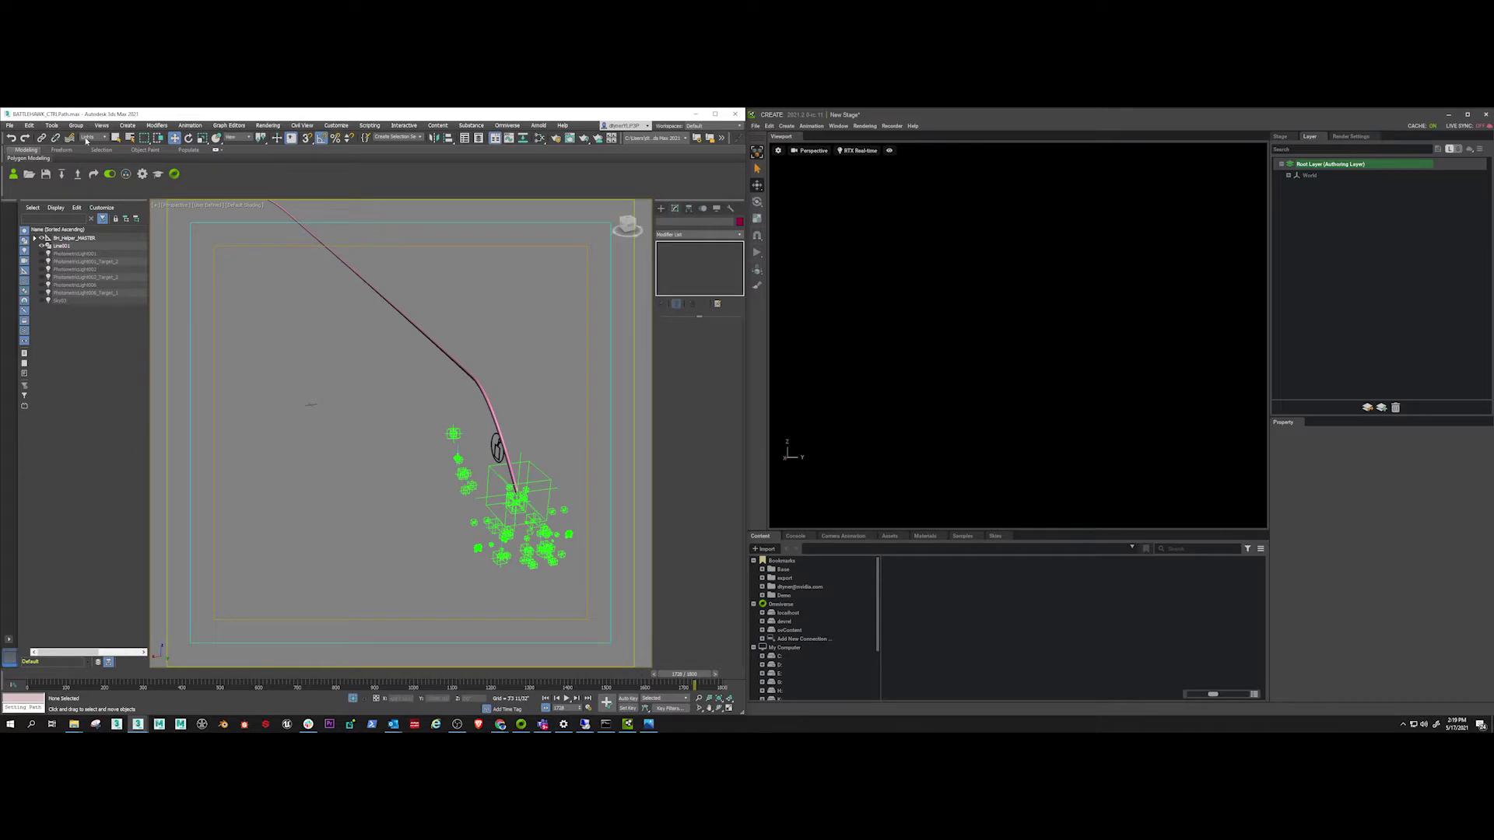
left_click(87, 138)
left_click(96, 149)
left_click(509, 521)
key("z")
middle_click_drag(405, 505, 452, 424, "alt")
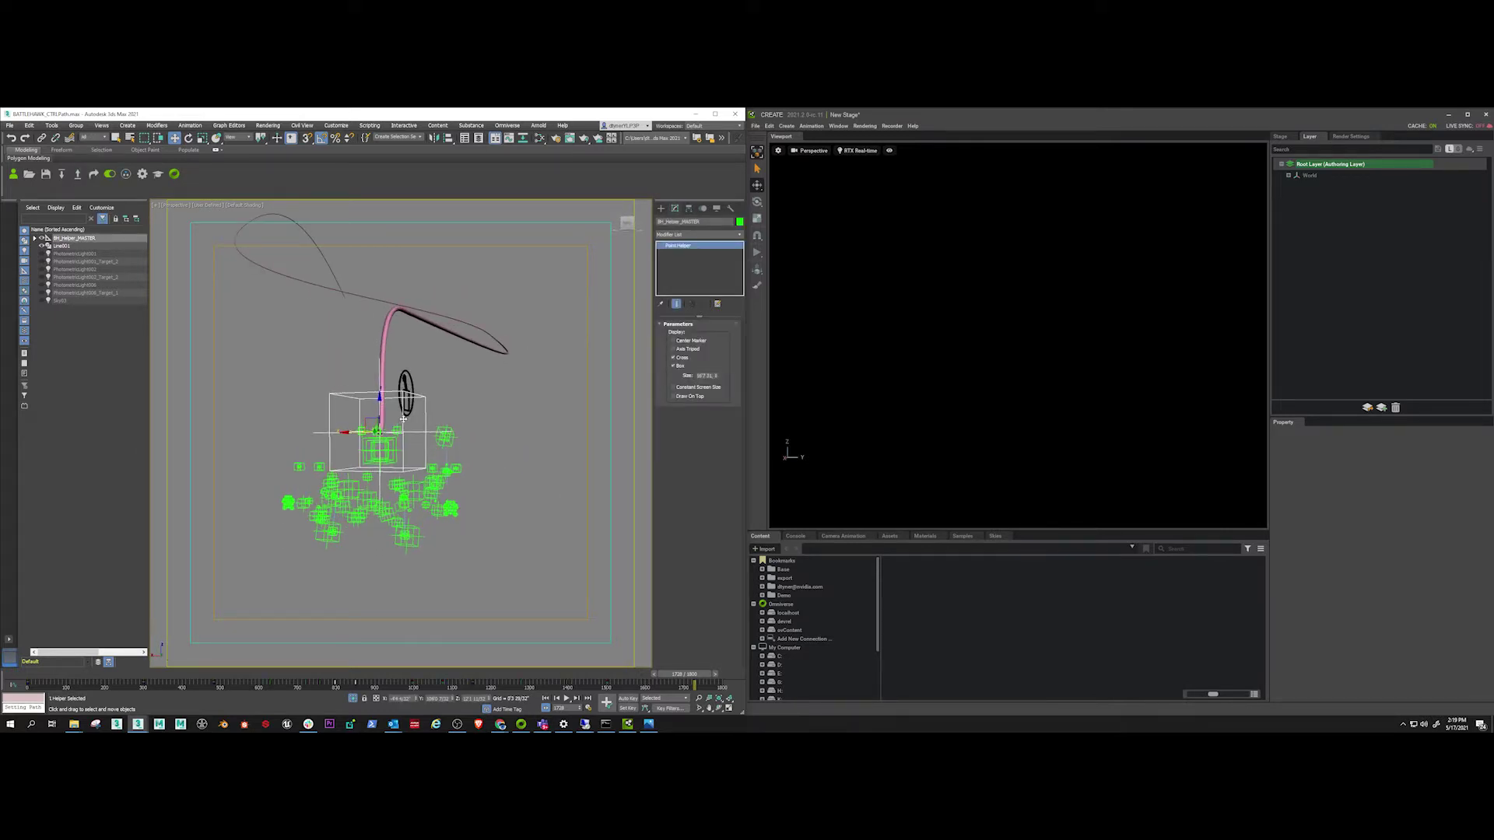
left_click(755, 126)
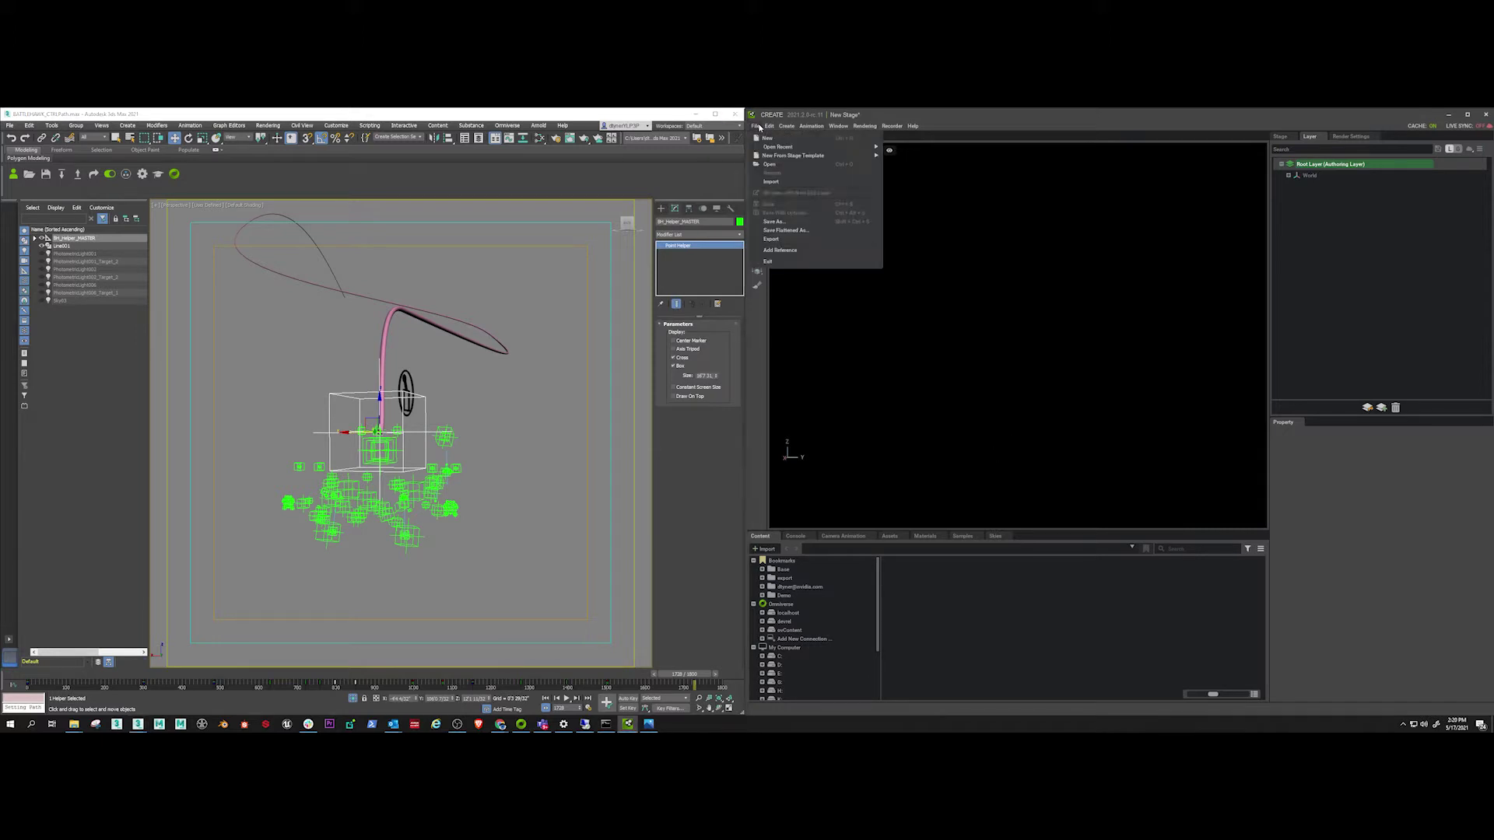
mouse_move(793, 150)
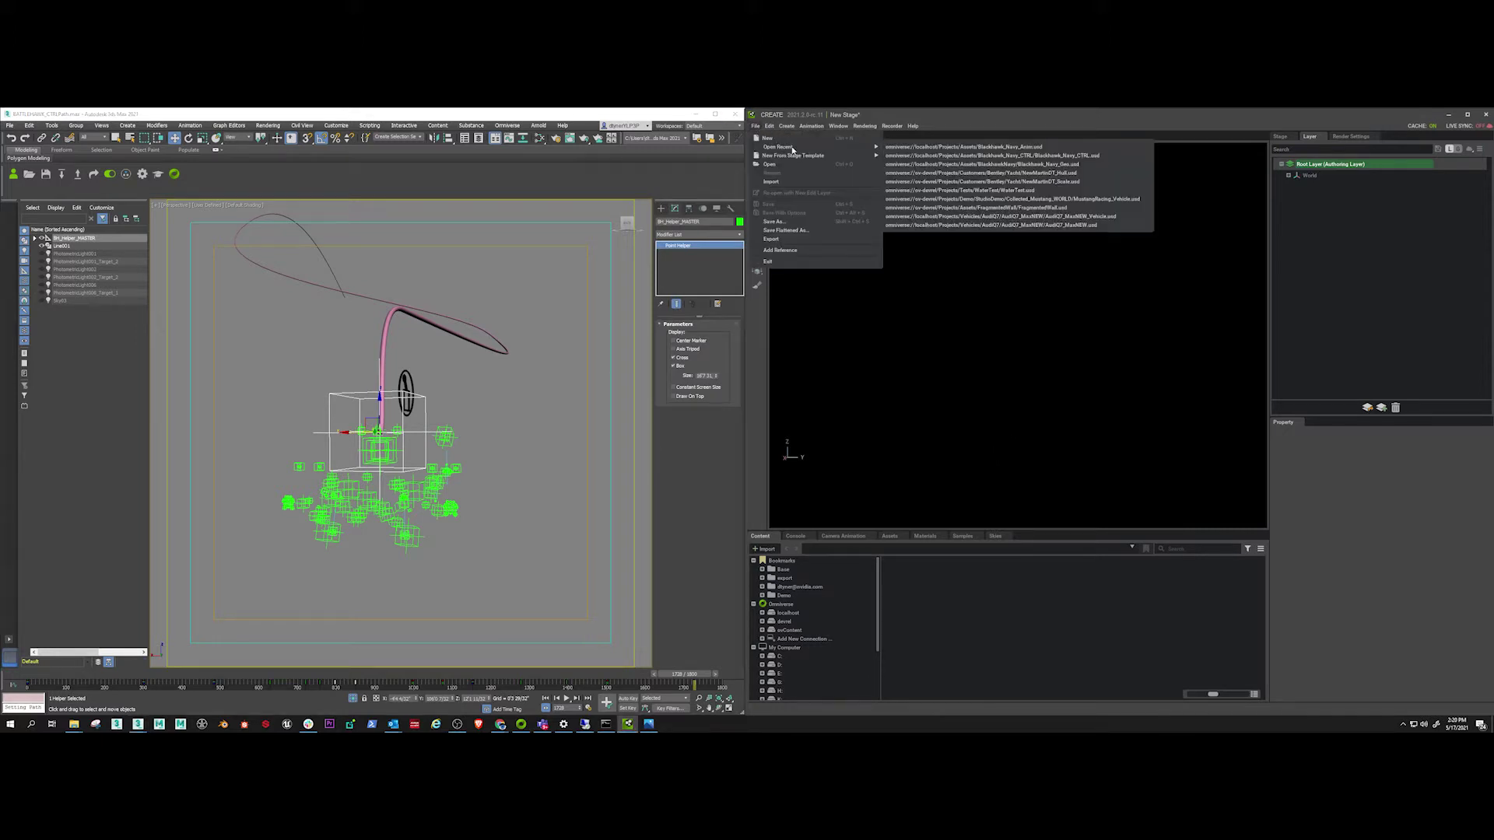
left_click(1040, 372)
left_click_drag(679, 674, 575, 729)
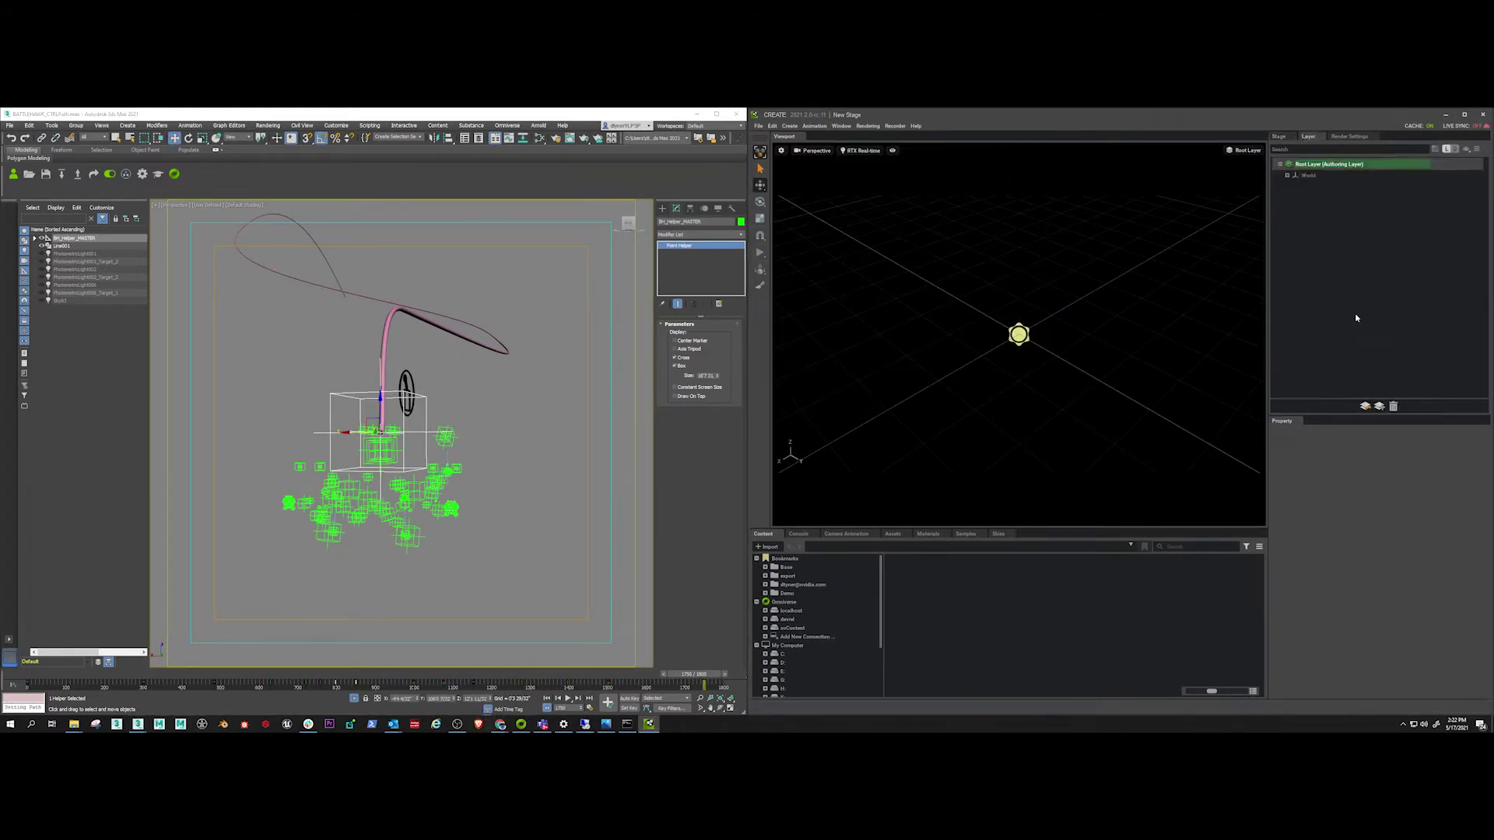
- In Omniverse Create, insert Blackhawk_Navy_CTRL.usd from the localhost Projects/Assets/Blackhawk_Navy_CTRL folder as a sublayer of the root layer
left_click(1366, 407)
left_click(957, 365)
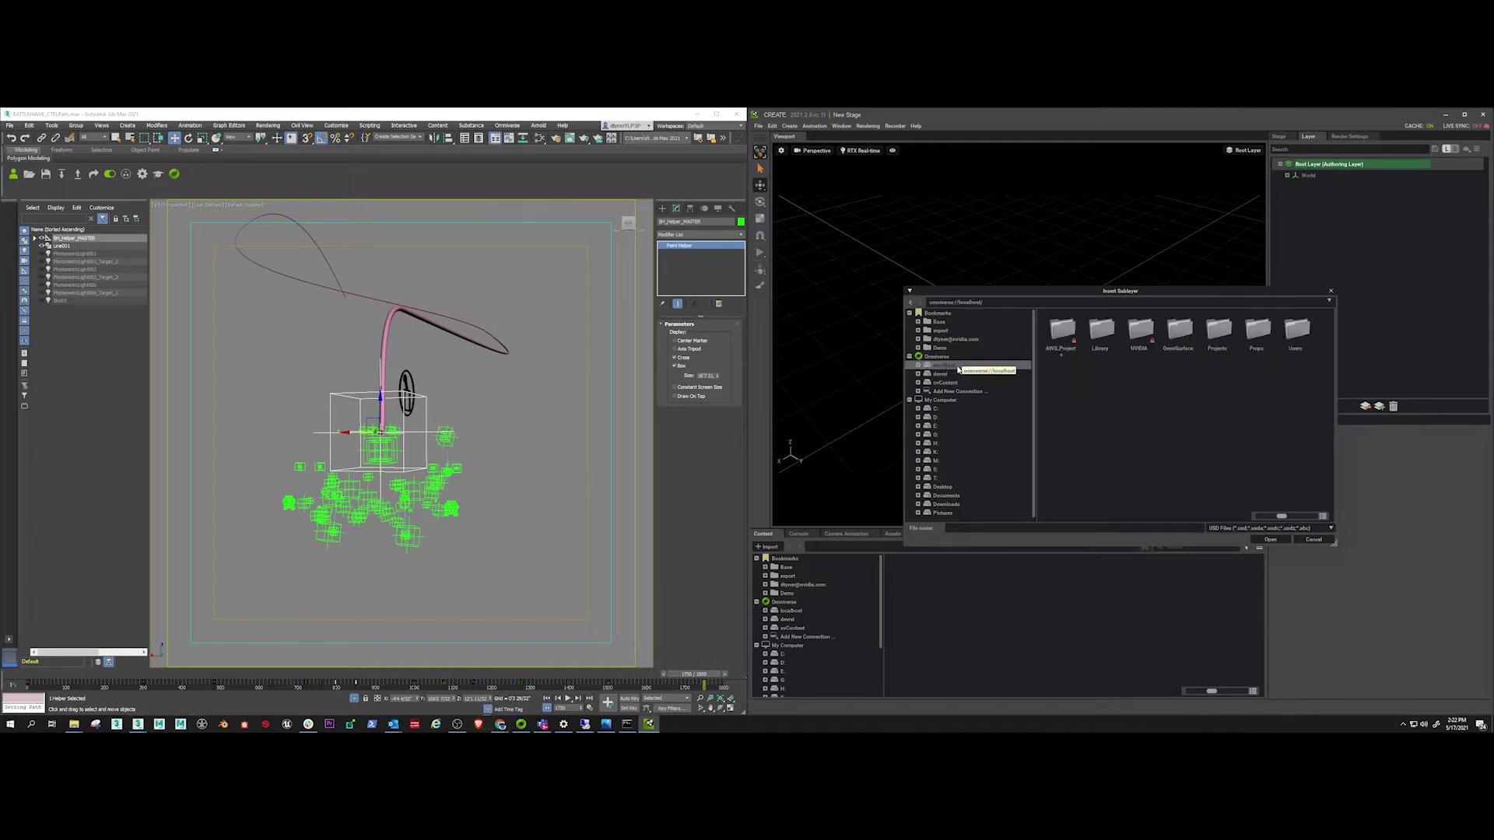
double_click(1217, 331)
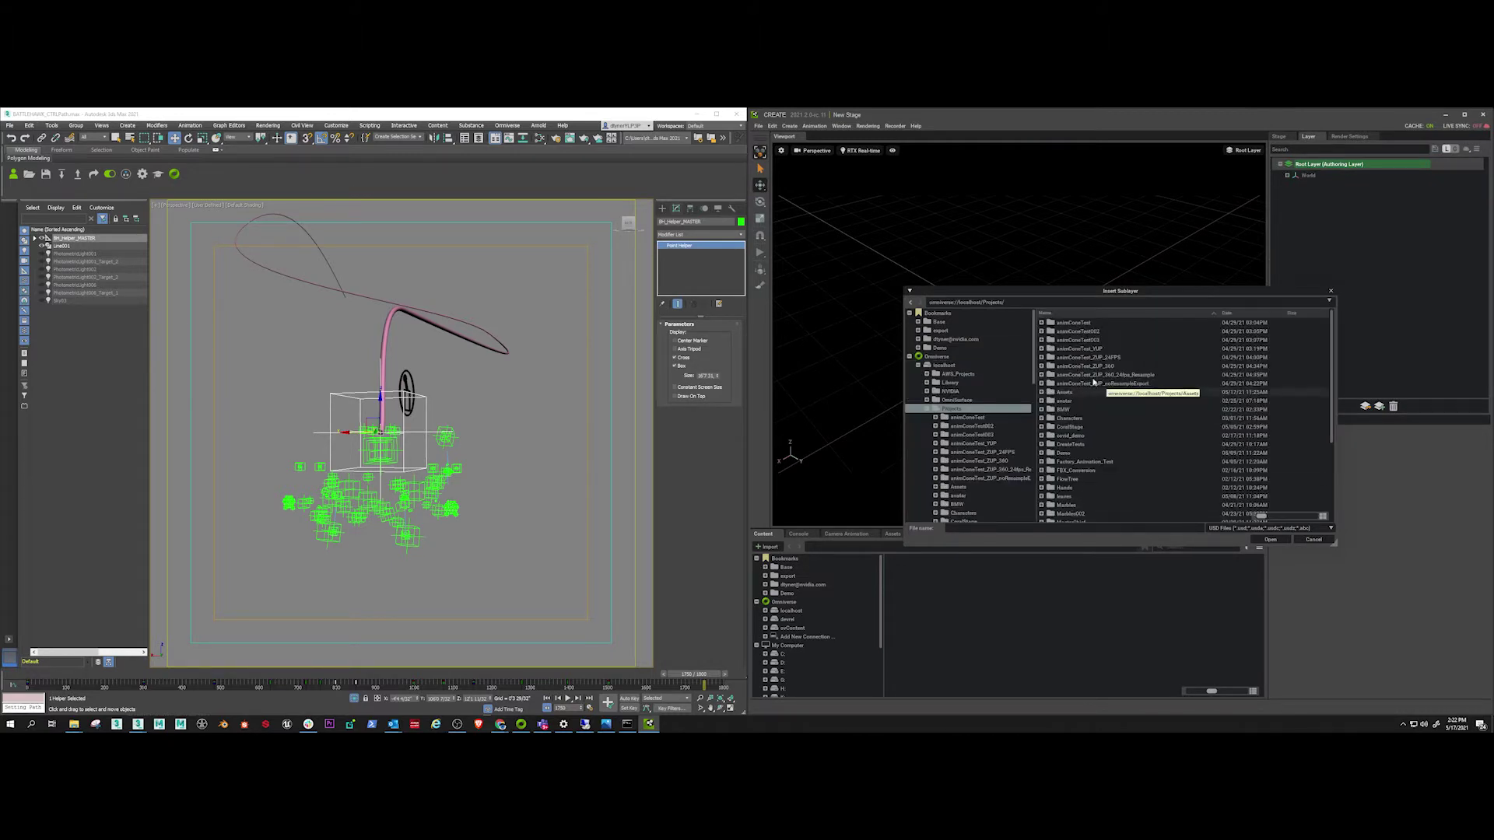
scroll(1075, 397, "down", 2, "ctrl")
double_click(1074, 397)
left_click(1105, 379)
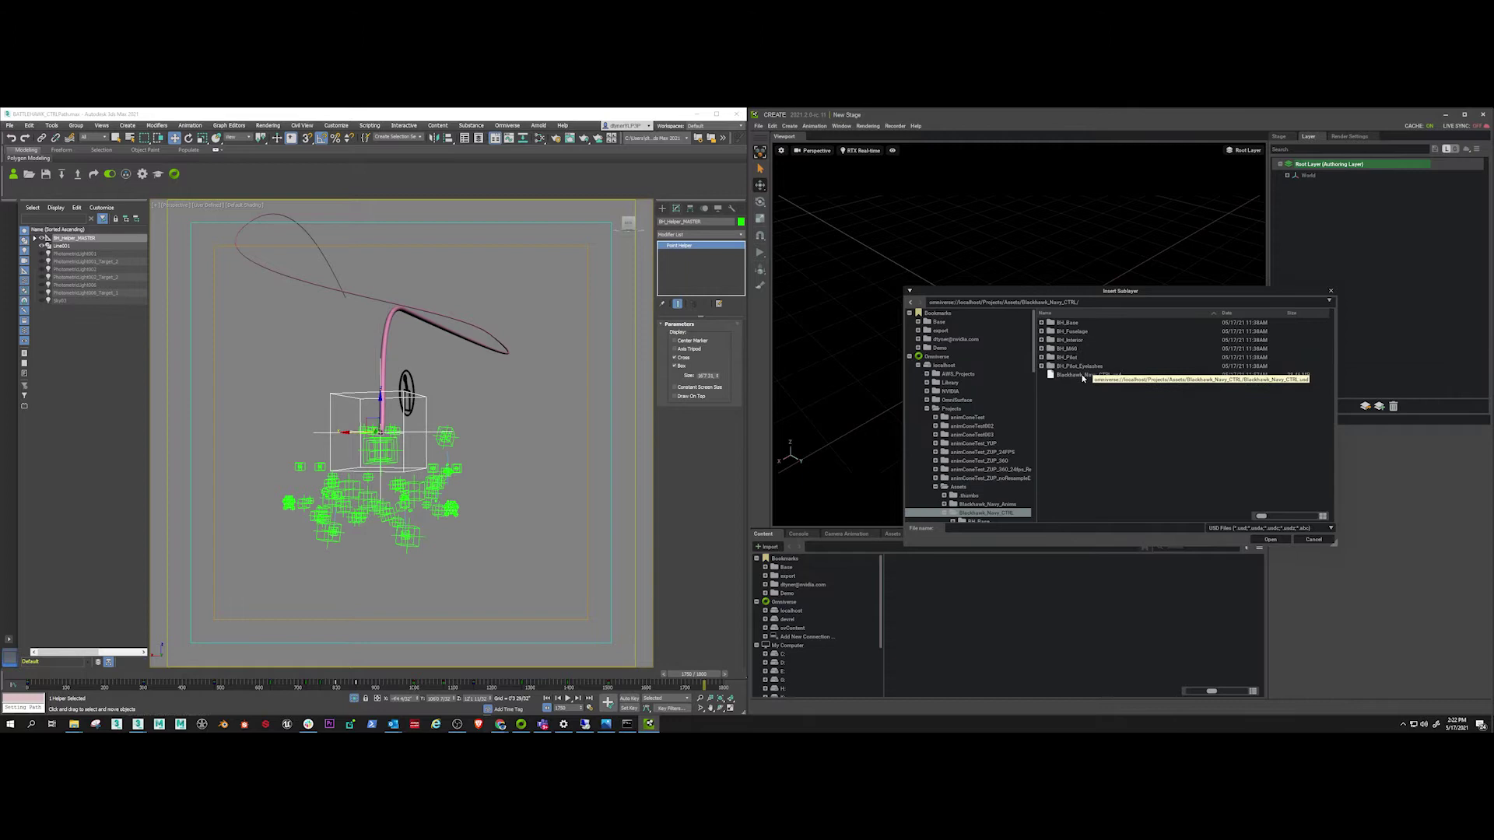
double_click(1050, 376)
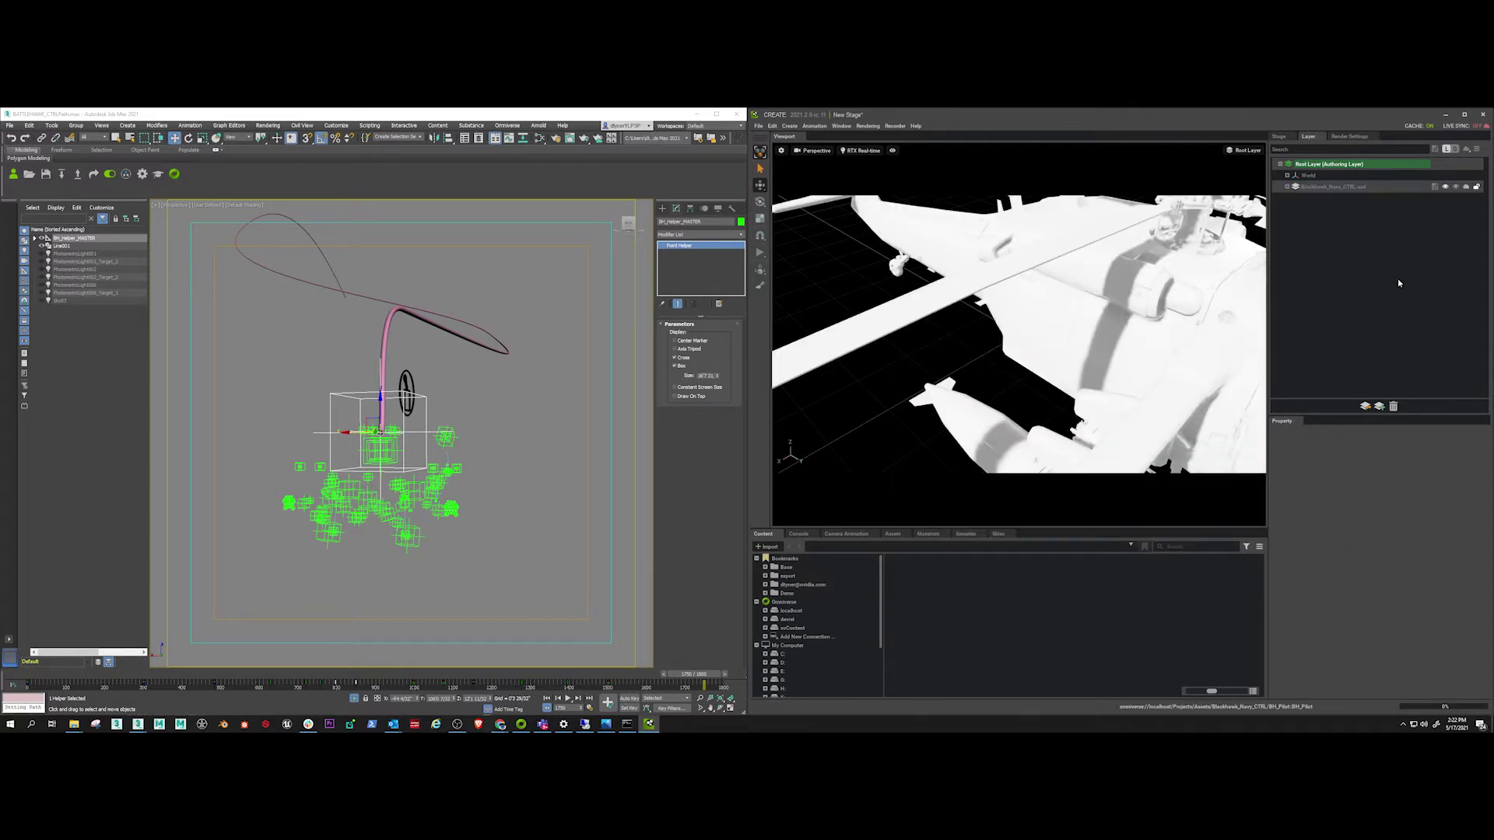
- Insert the USD file from the Blackhawk_Navy_CTRL_Only folder as a second sublayer of the root layer
left_click(1365, 406)
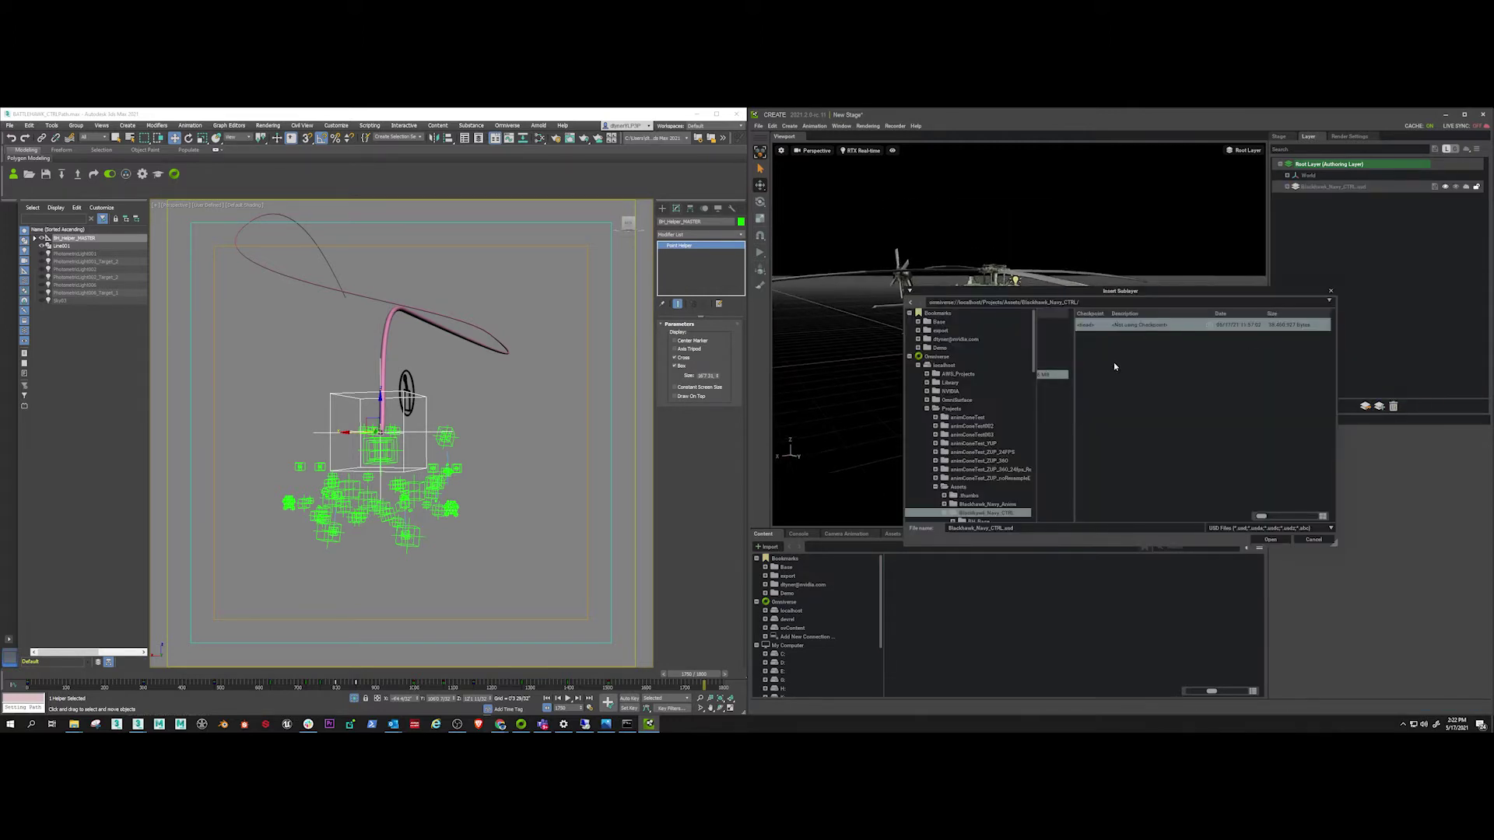
left_click(993, 504)
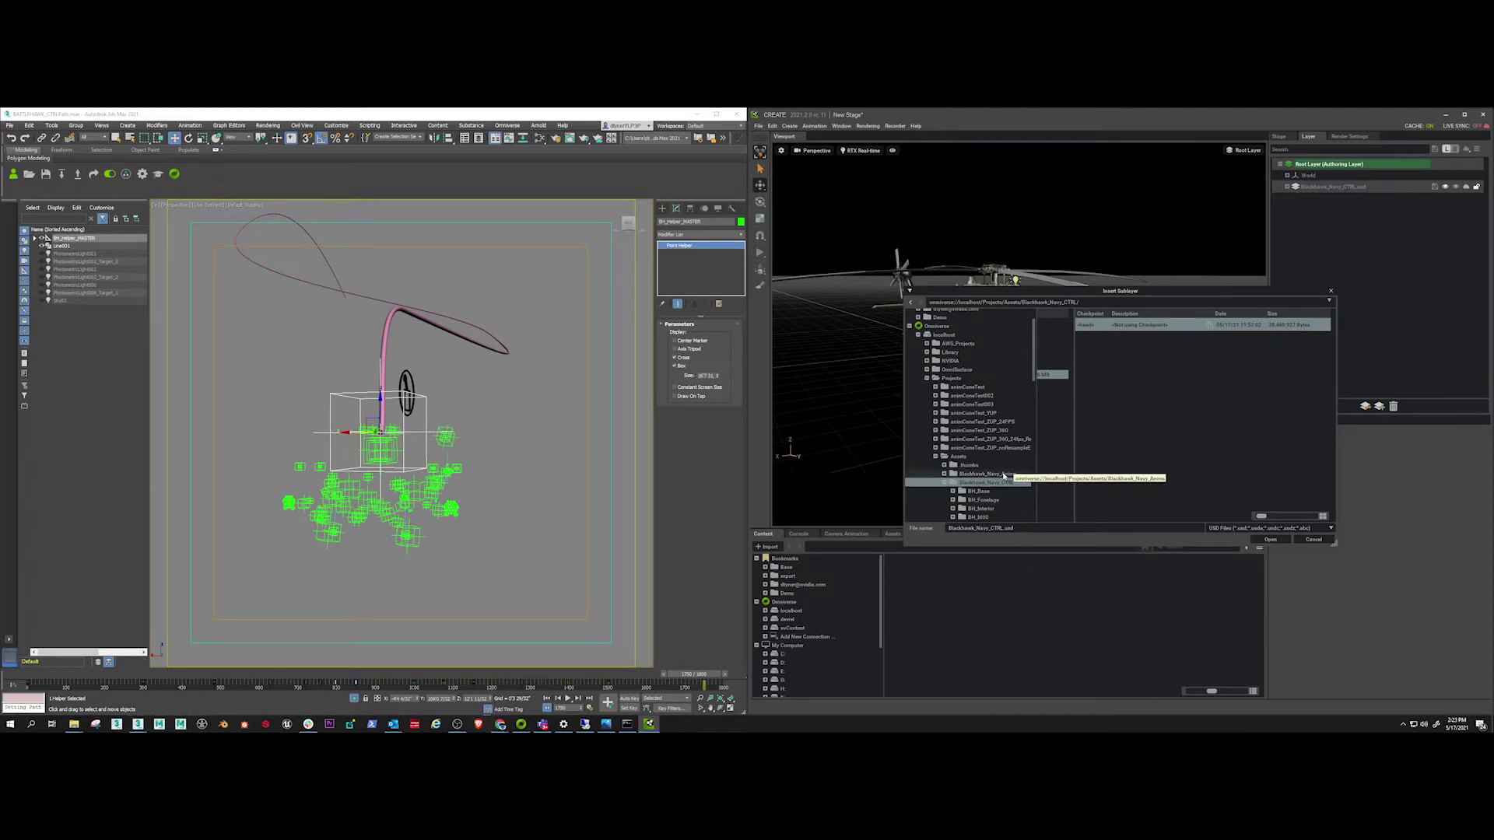
left_click(943, 484)
left_click(988, 491)
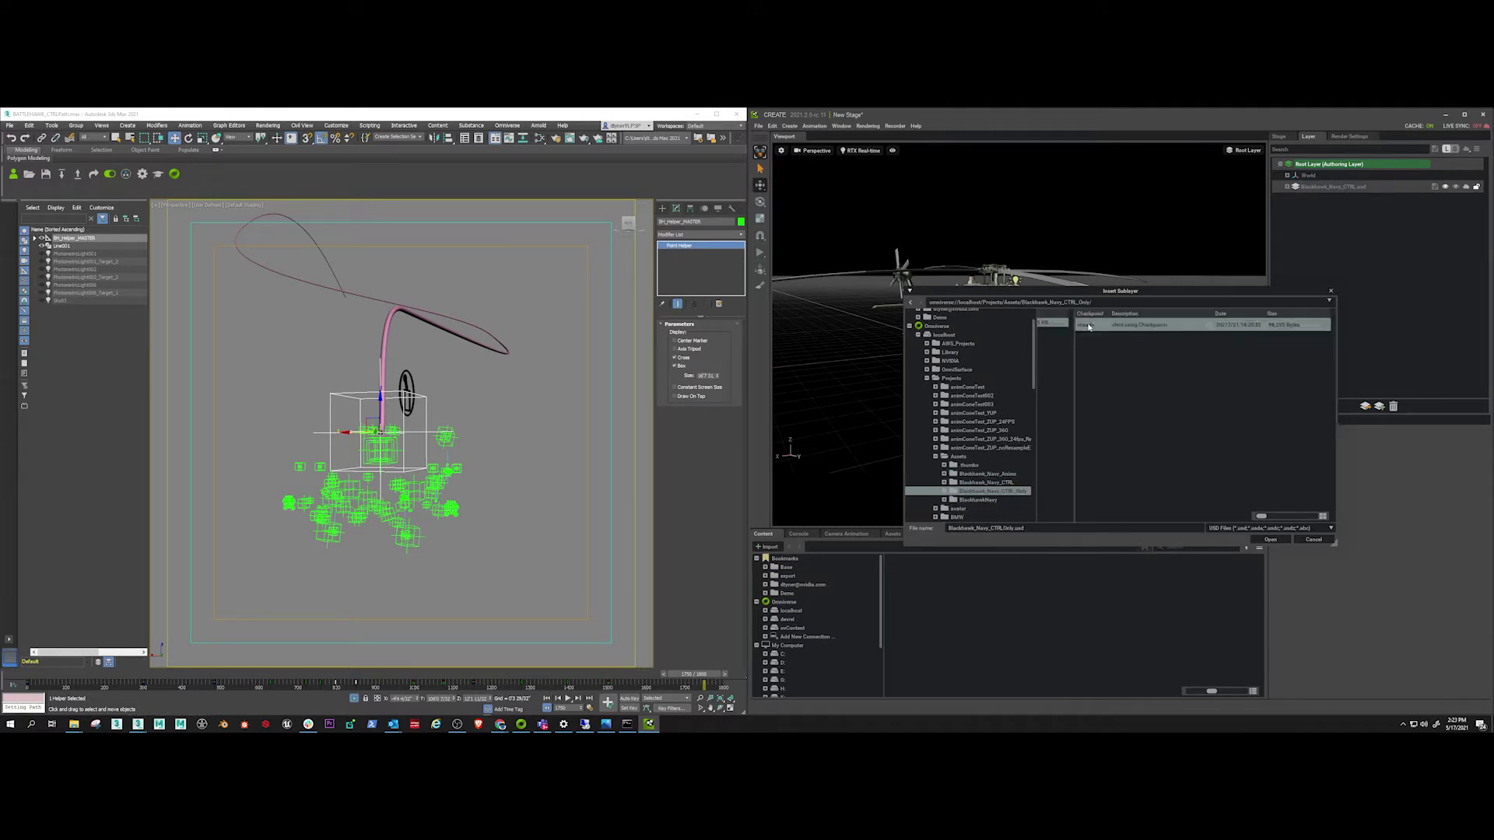
left_click_drag(1333, 543, 1490, 614)
double_click(1100, 327)
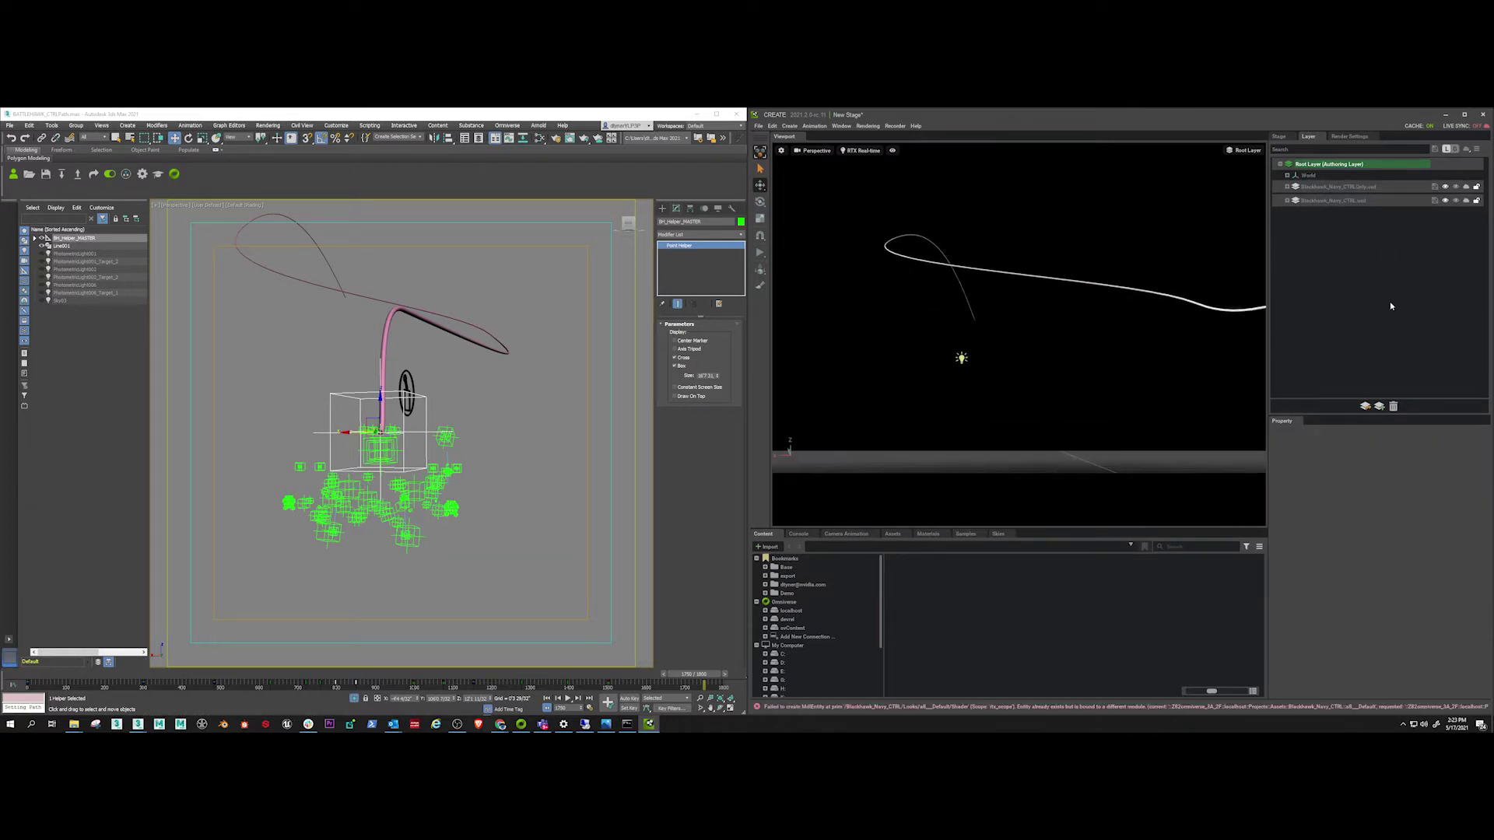
- Create a dome light in the stage
left_click(1277, 136)
right_click(1329, 255)
mouse_move(1354, 270)
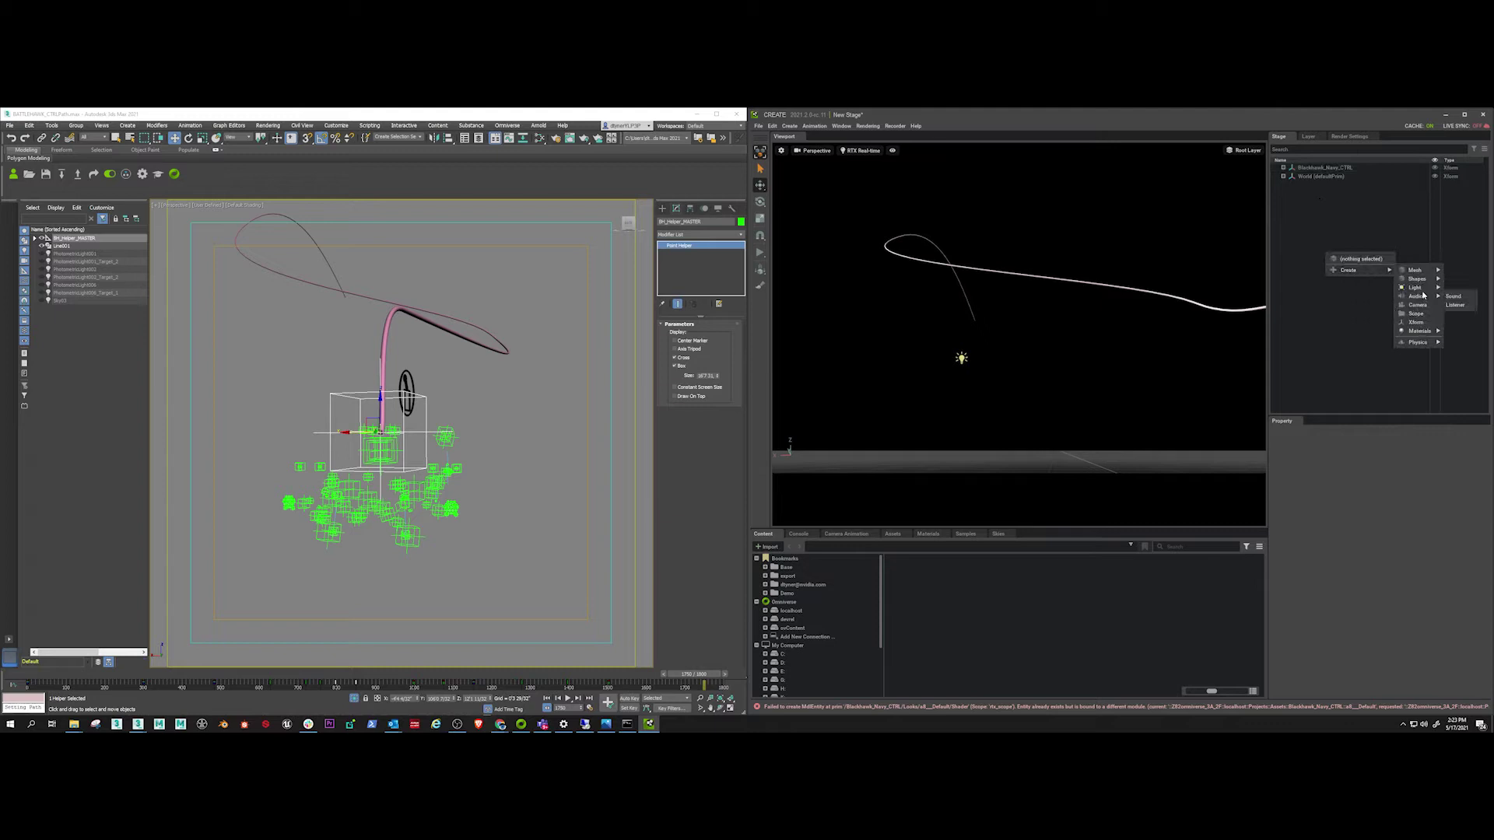
left_click(1371, 291)
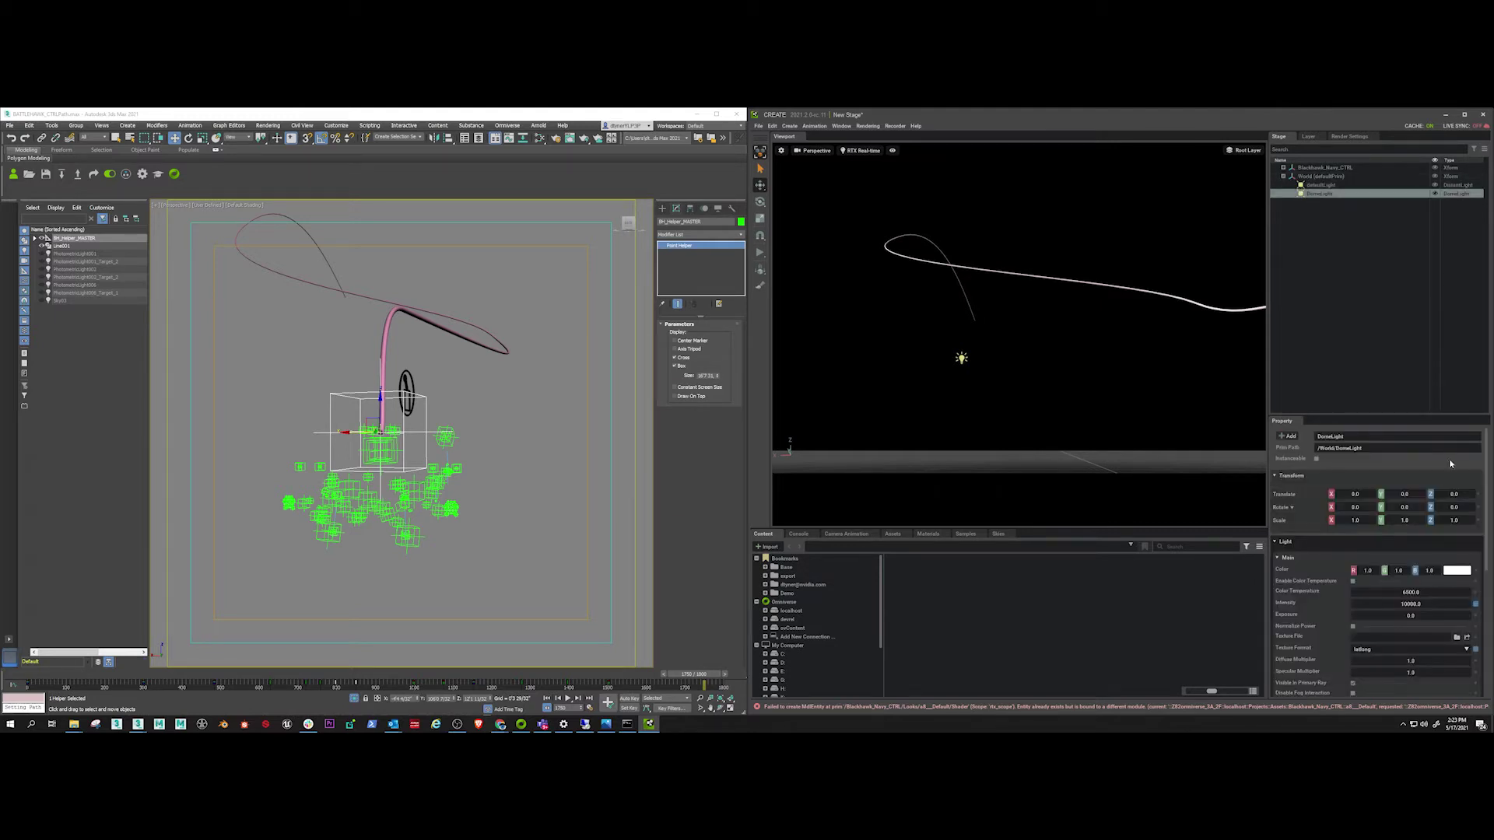
- Assign a sky image from the NVIDIA/Assets/Skies/Clear folder as the dome light's texture file
left_click(1457, 637)
left_click(943, 339)
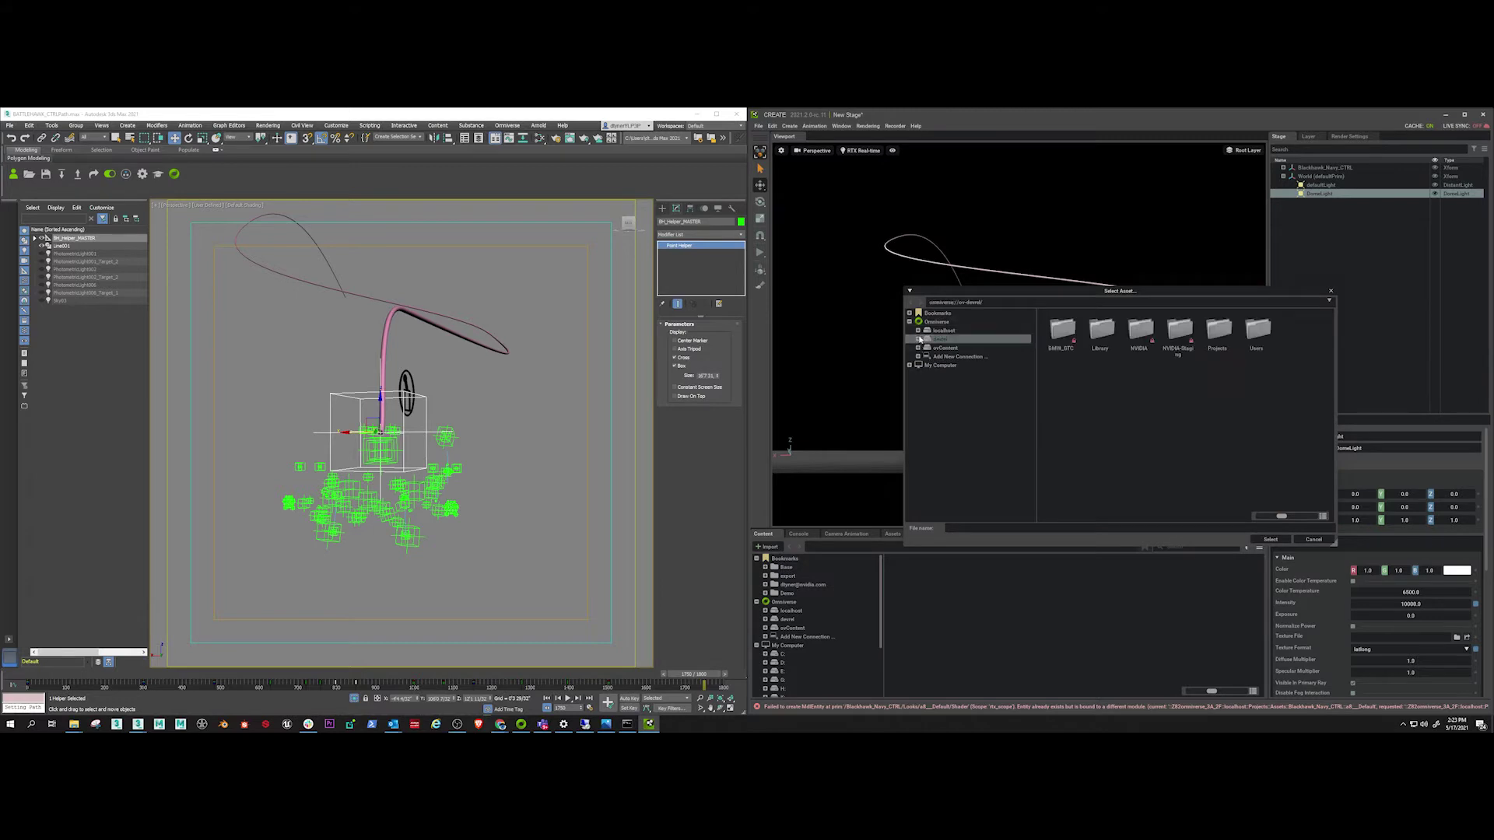
left_click(919, 339)
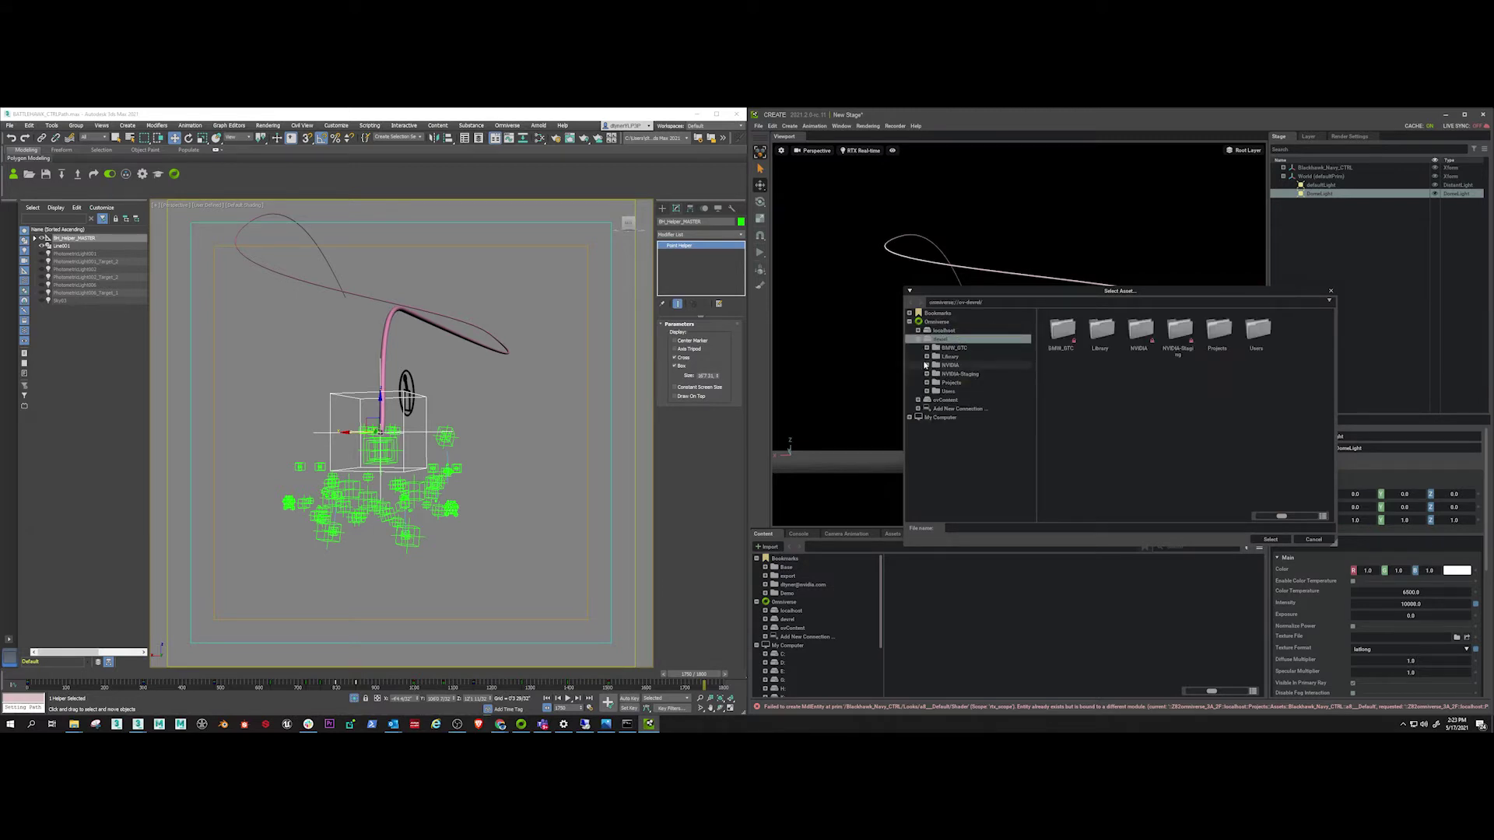
left_click(930, 366)
left_click(928, 365)
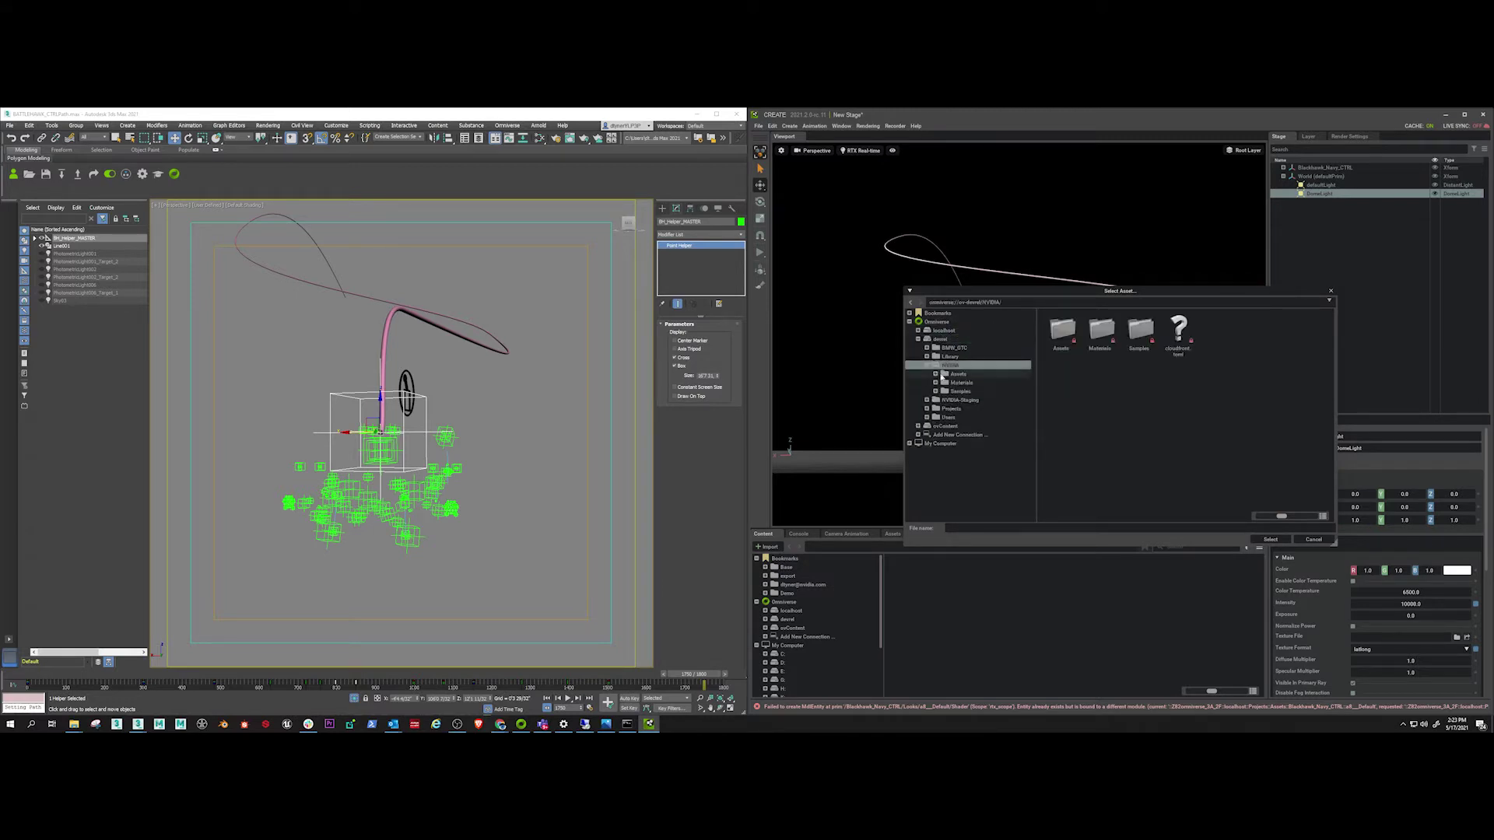
double_click(958, 374)
double_click(1179, 331)
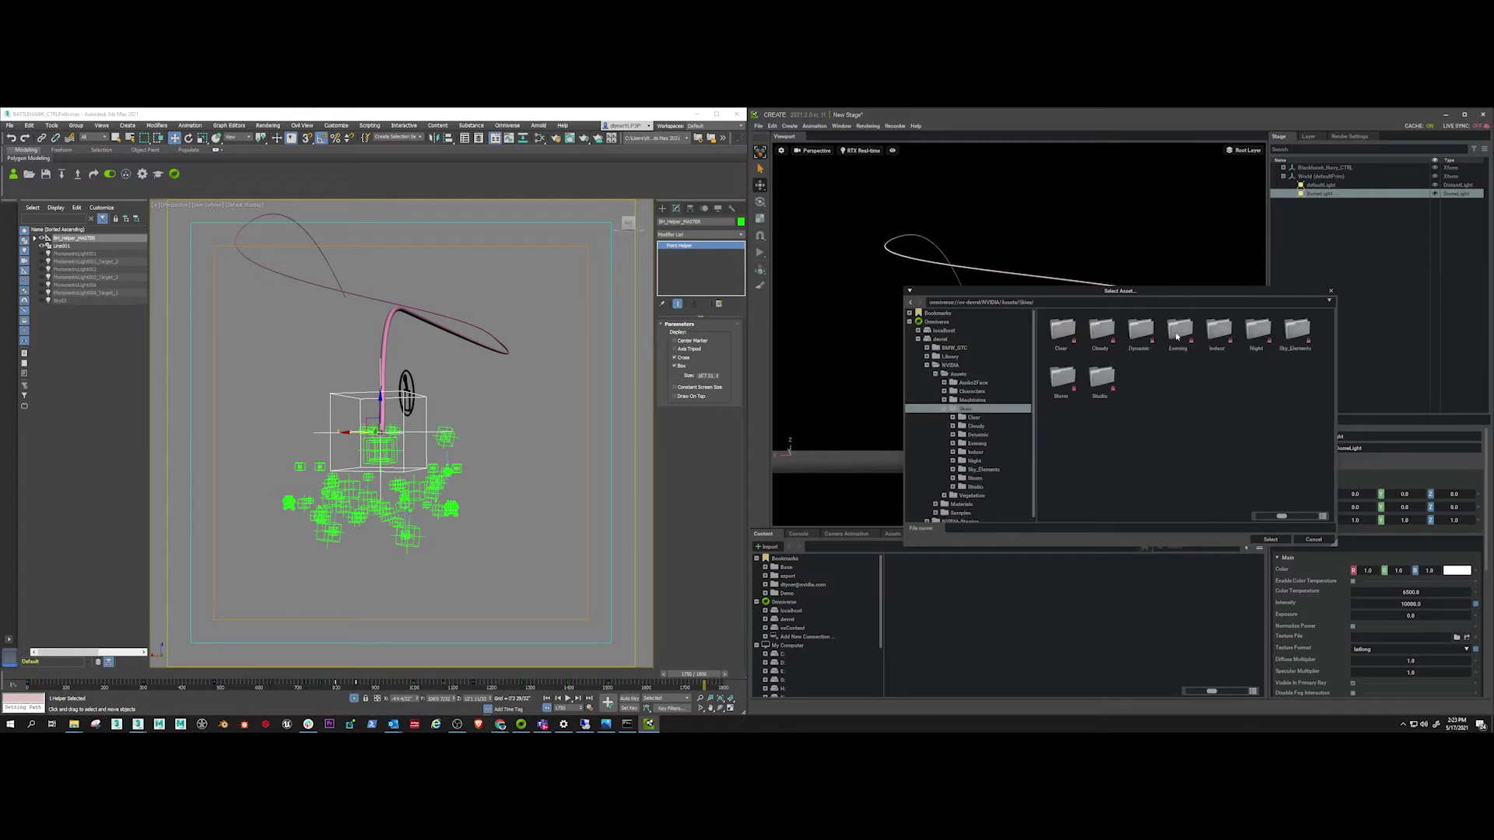
double_click(1063, 336)
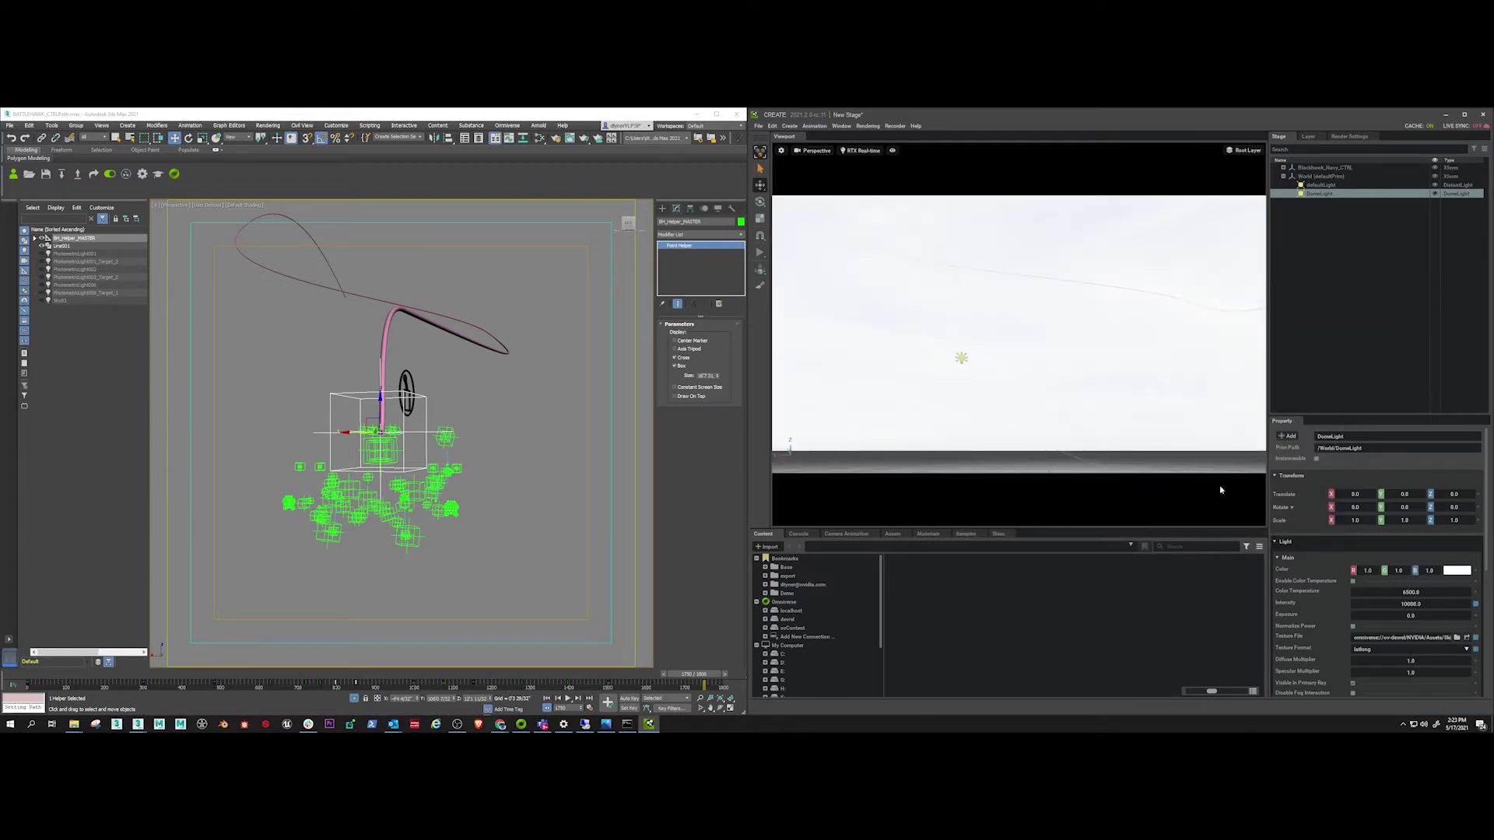
- Set the dome light's exposure to -3 and bring the helicopter and its flight path into view
type("-3")
key("Return")
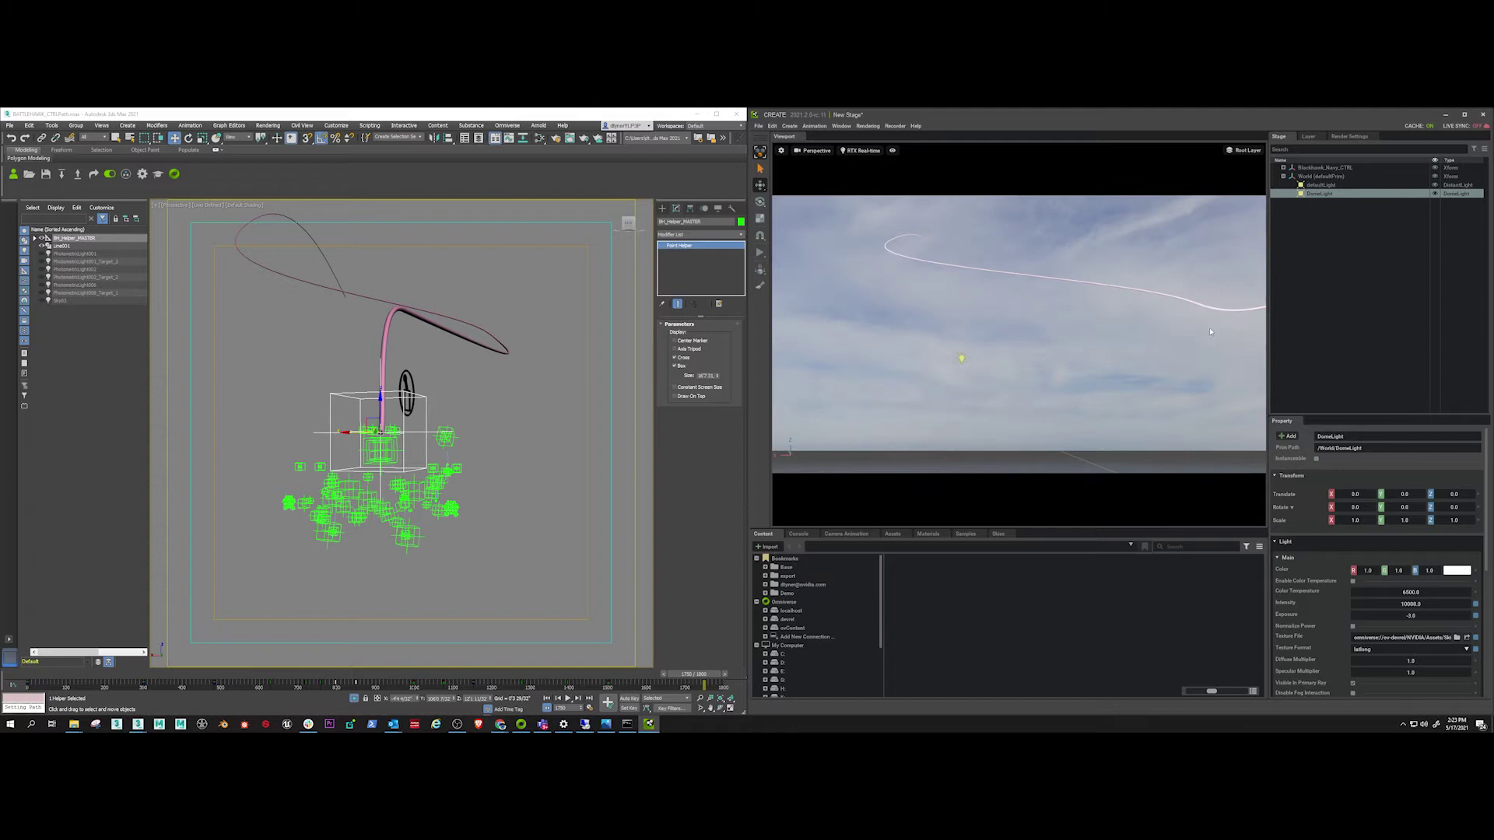
left_click_drag(1210, 332, 1049, 360, "alt")
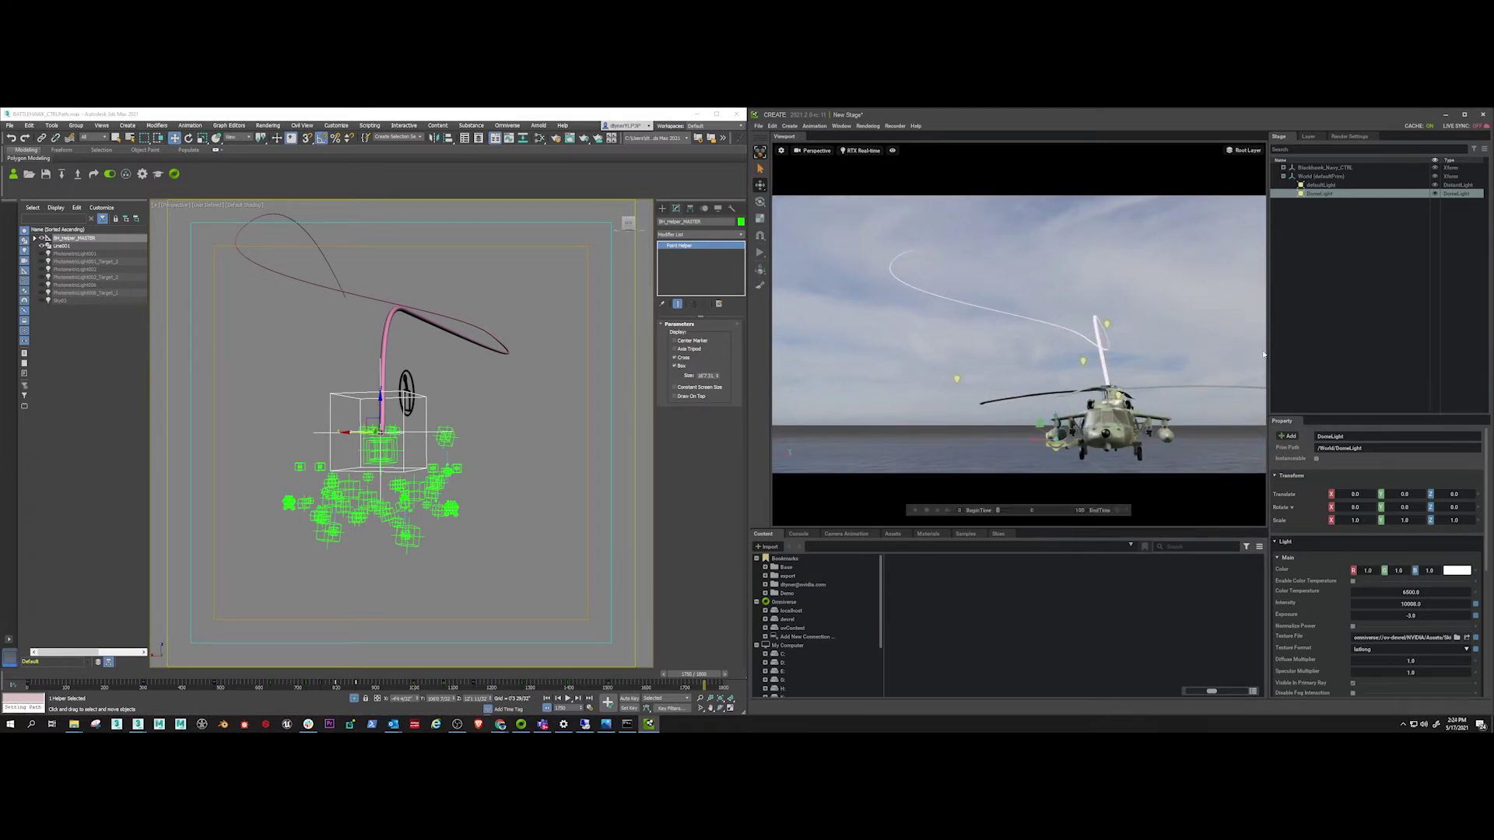
- Enable live sync for the control-only layer and scrub the 3ds Max timeline to move the helicopter along its path
left_click(1308, 136)
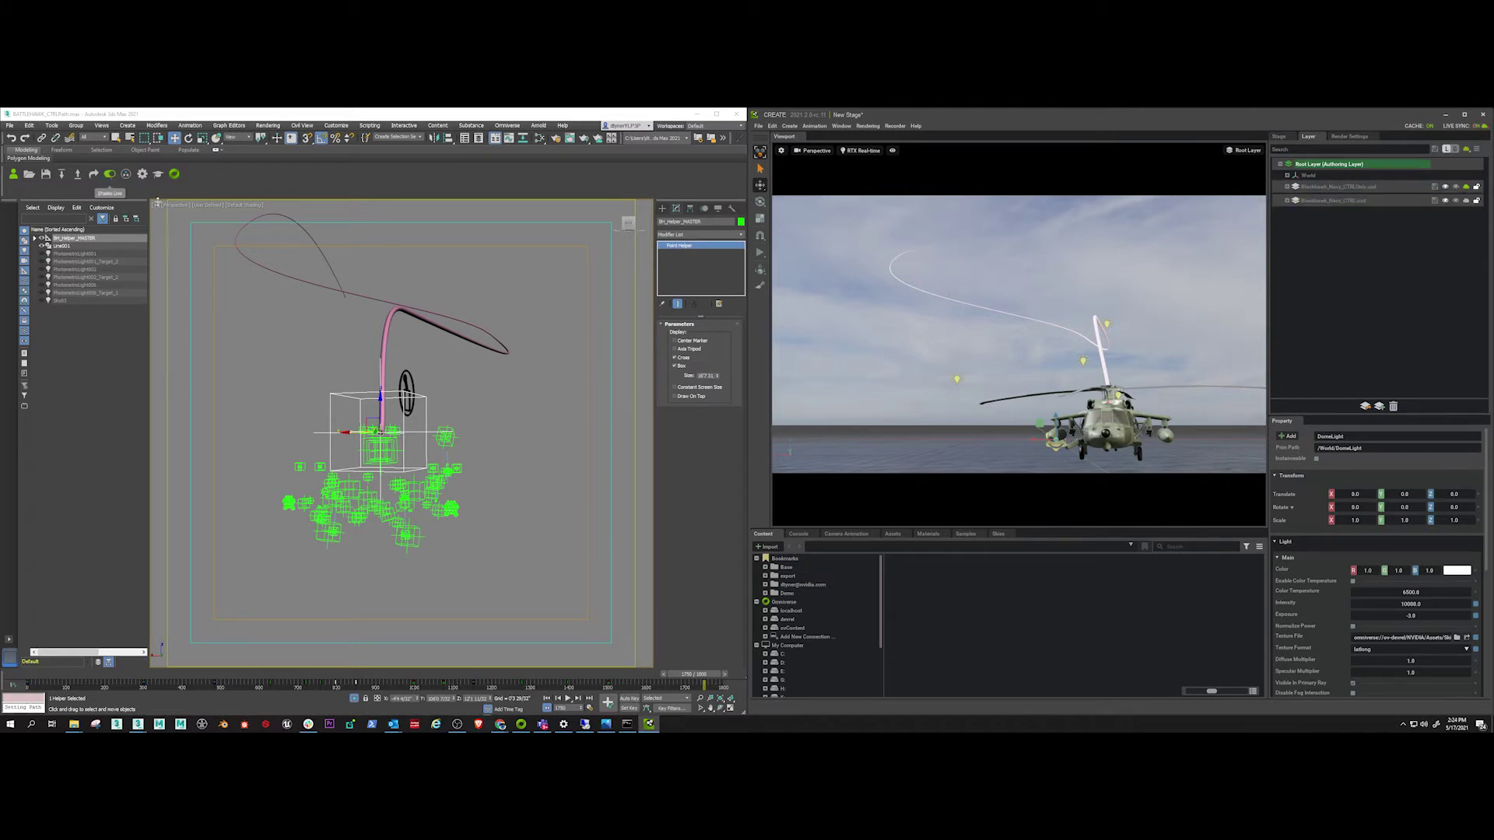
left_click_drag(695, 676, 32, 622)
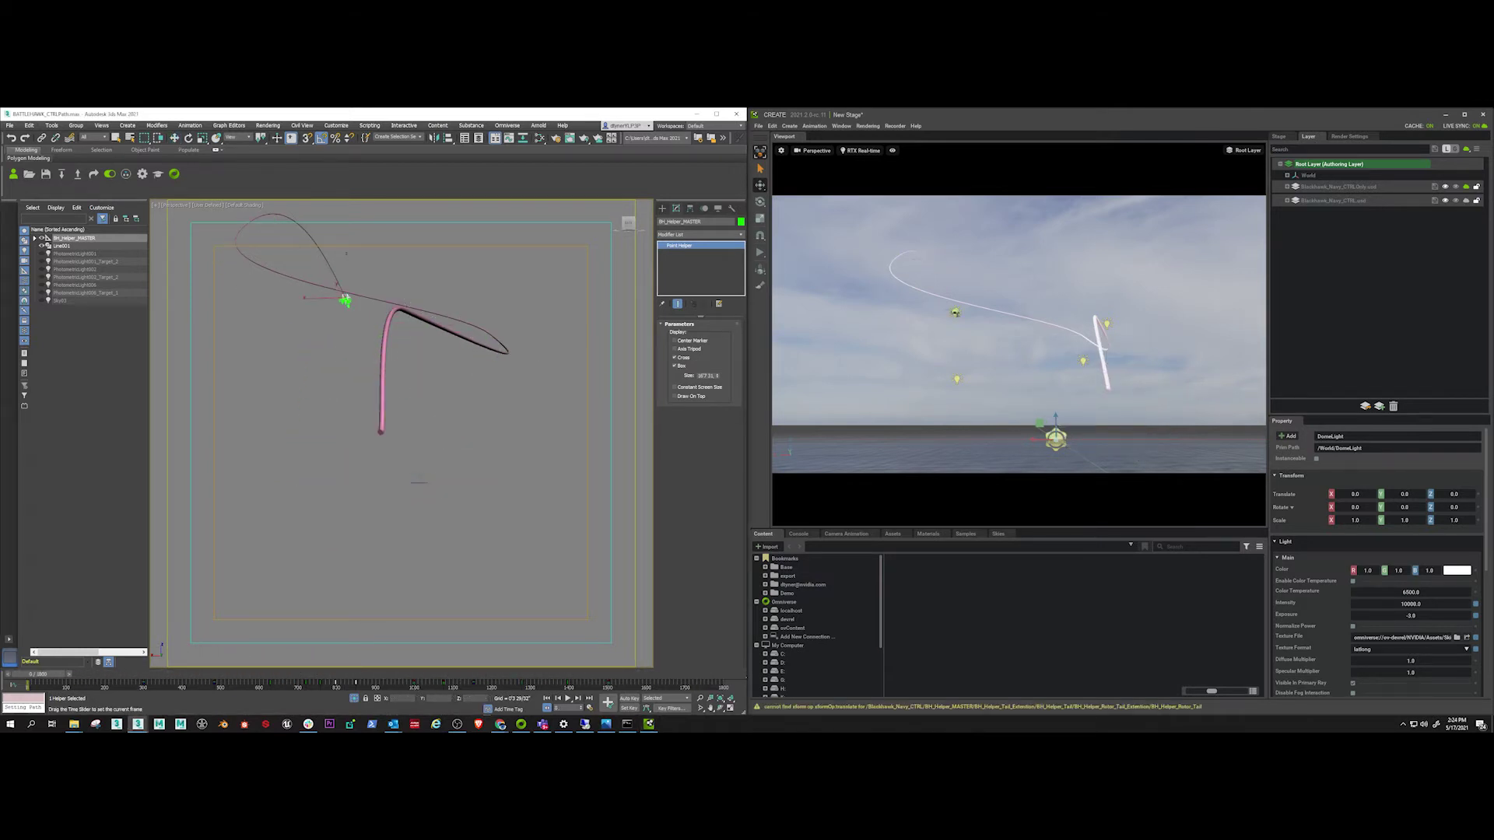
left_click_drag(31, 673, 347, 677)
- Try moving a vertex of the flight path spline to reshape the helicopter's path
key("w")
left_click(509, 353)
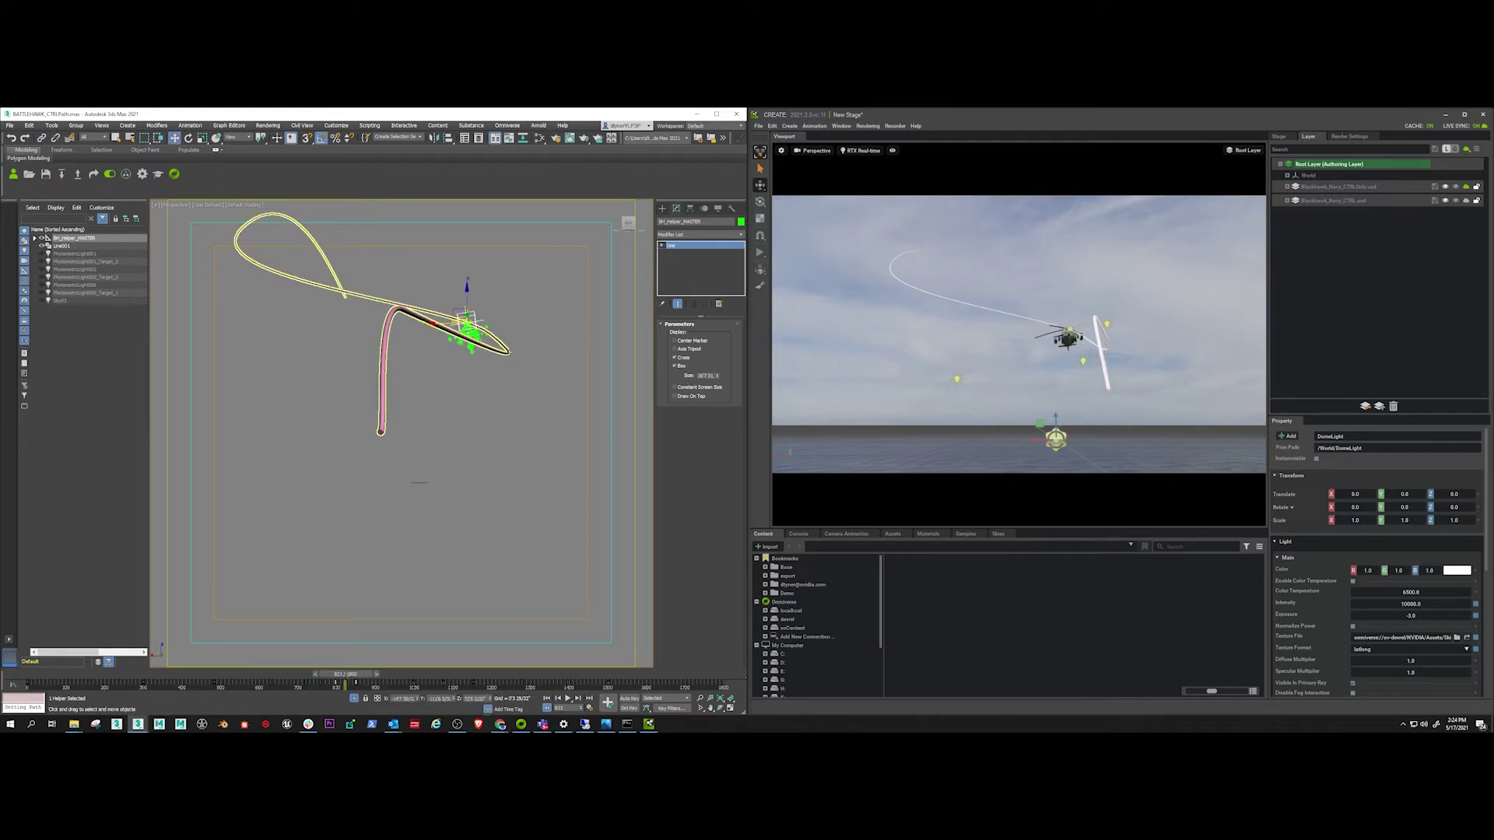
left_click(342, 294)
key("1")
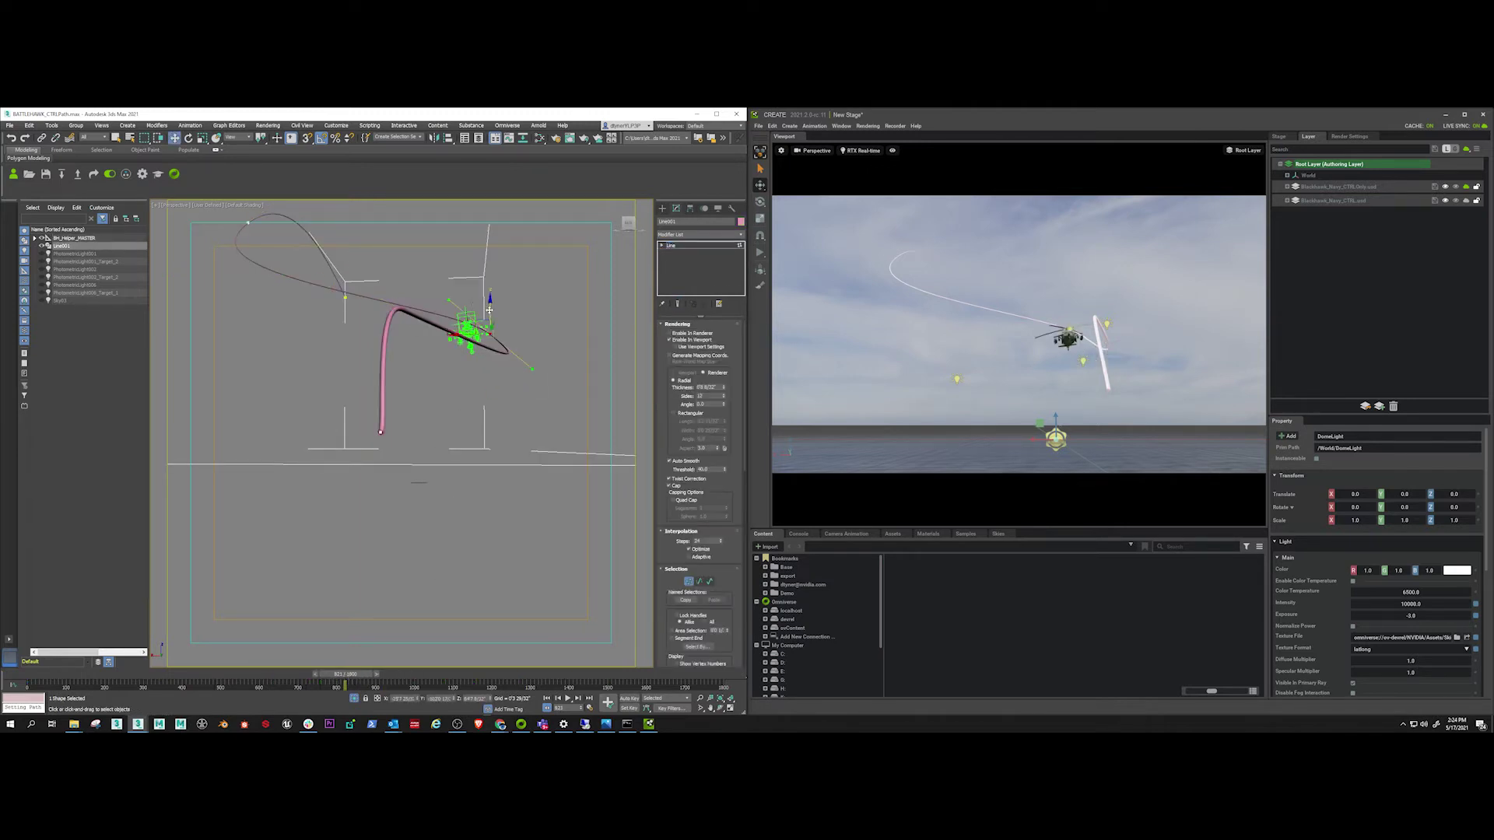
left_click_drag(489, 310, 257, 372)
key("ctrl+z")
key("ctrl+z")
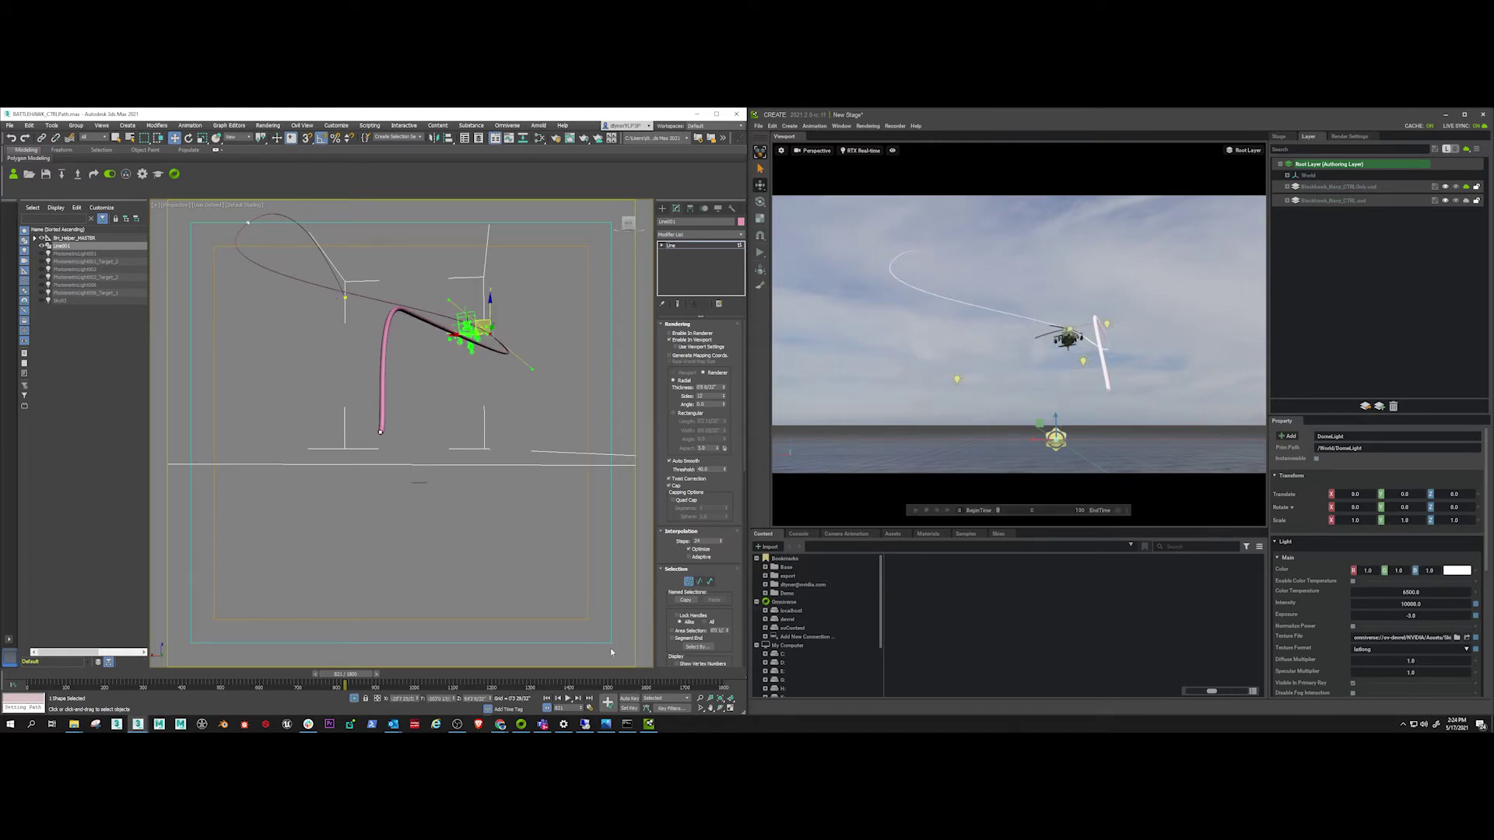
- Scrub the helicopter animation to near its end and add a plane mesh to the Omniverse Create stage
left_click_drag(345, 679, 713, 692)
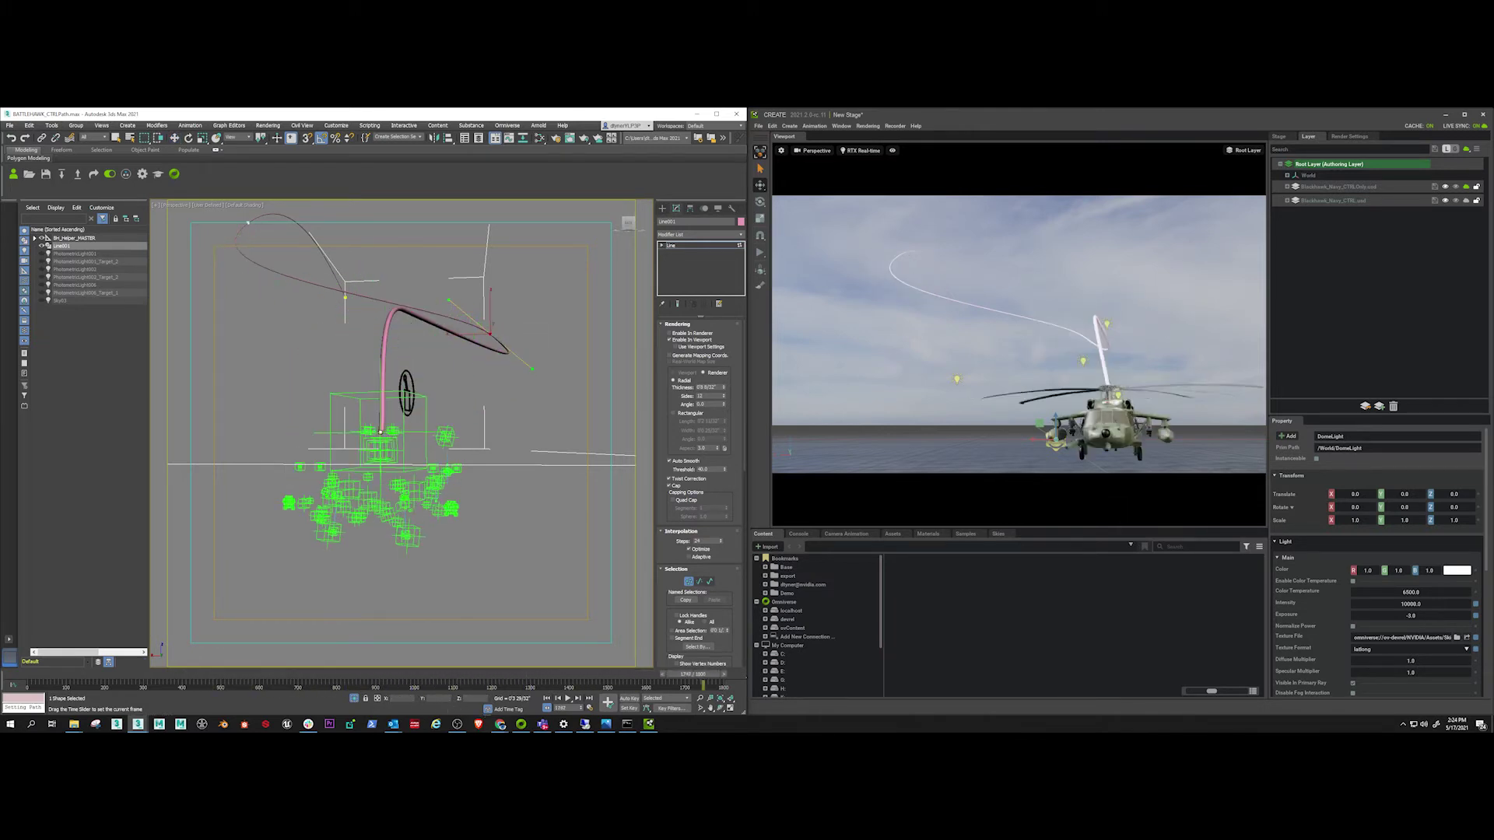
left_click(1280, 137)
right_click(1313, 234)
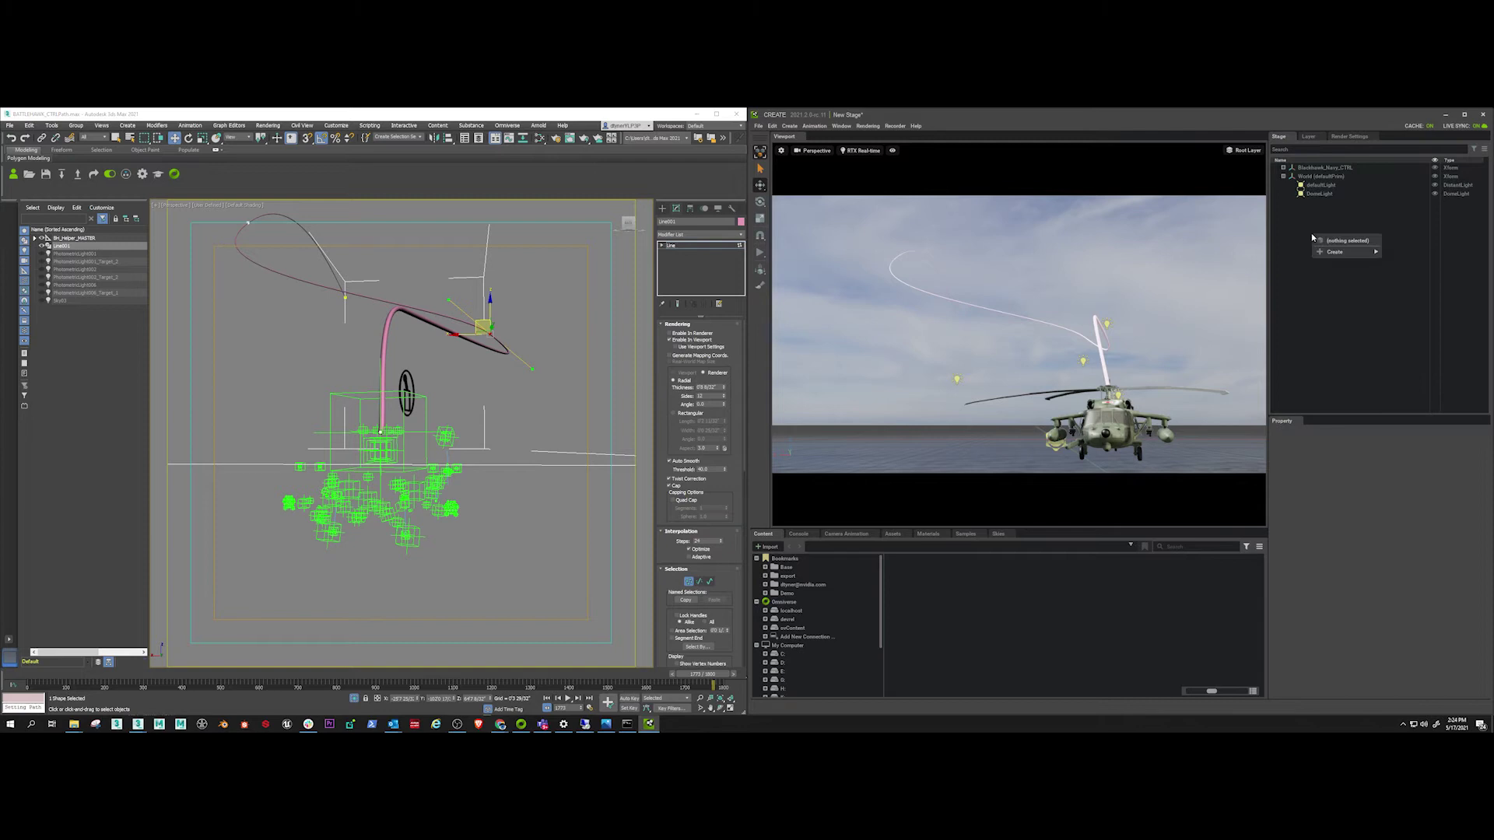
mouse_move(1335, 252)
mouse_move(1415, 252)
left_click(1439, 286)
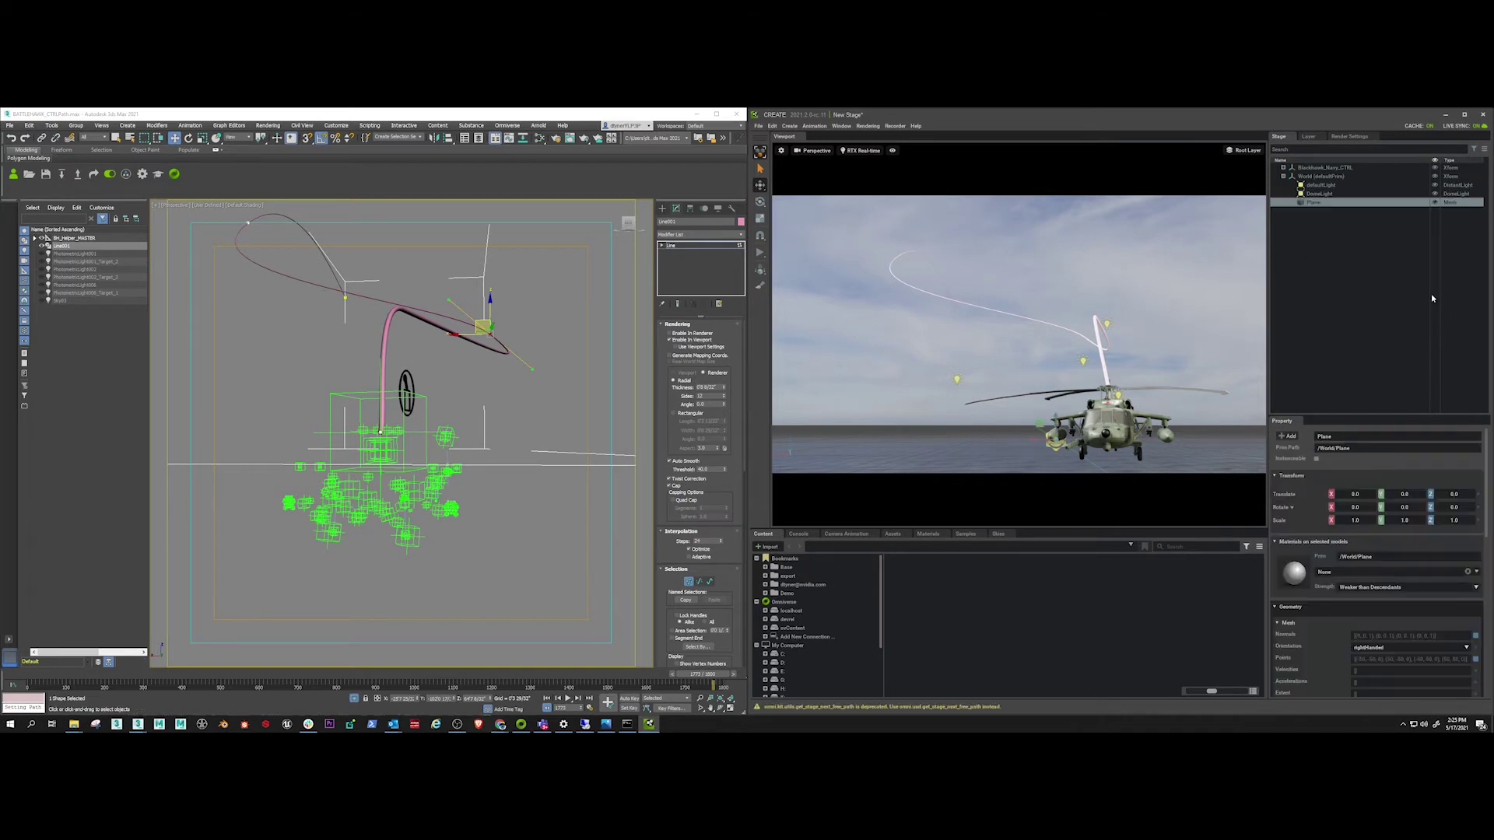
- Set the plane's X and Y scale to 5000 so that it forms a large ground
left_click(1398, 526)
type("5000")
key("Return")
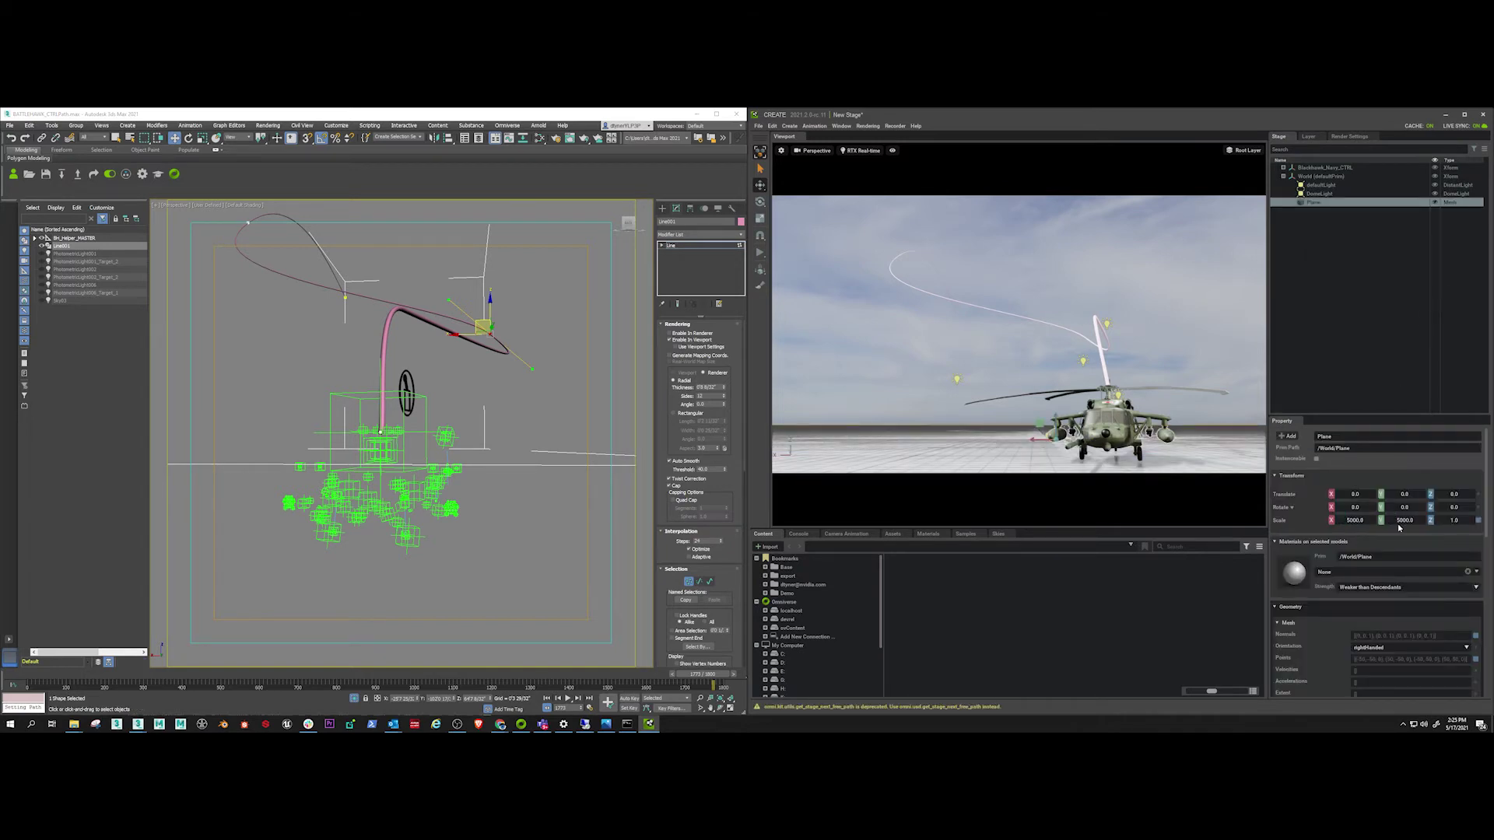
left_click_drag(1144, 389, 1123, 424, "alt")
scroll(1122, 425, "down", 5)
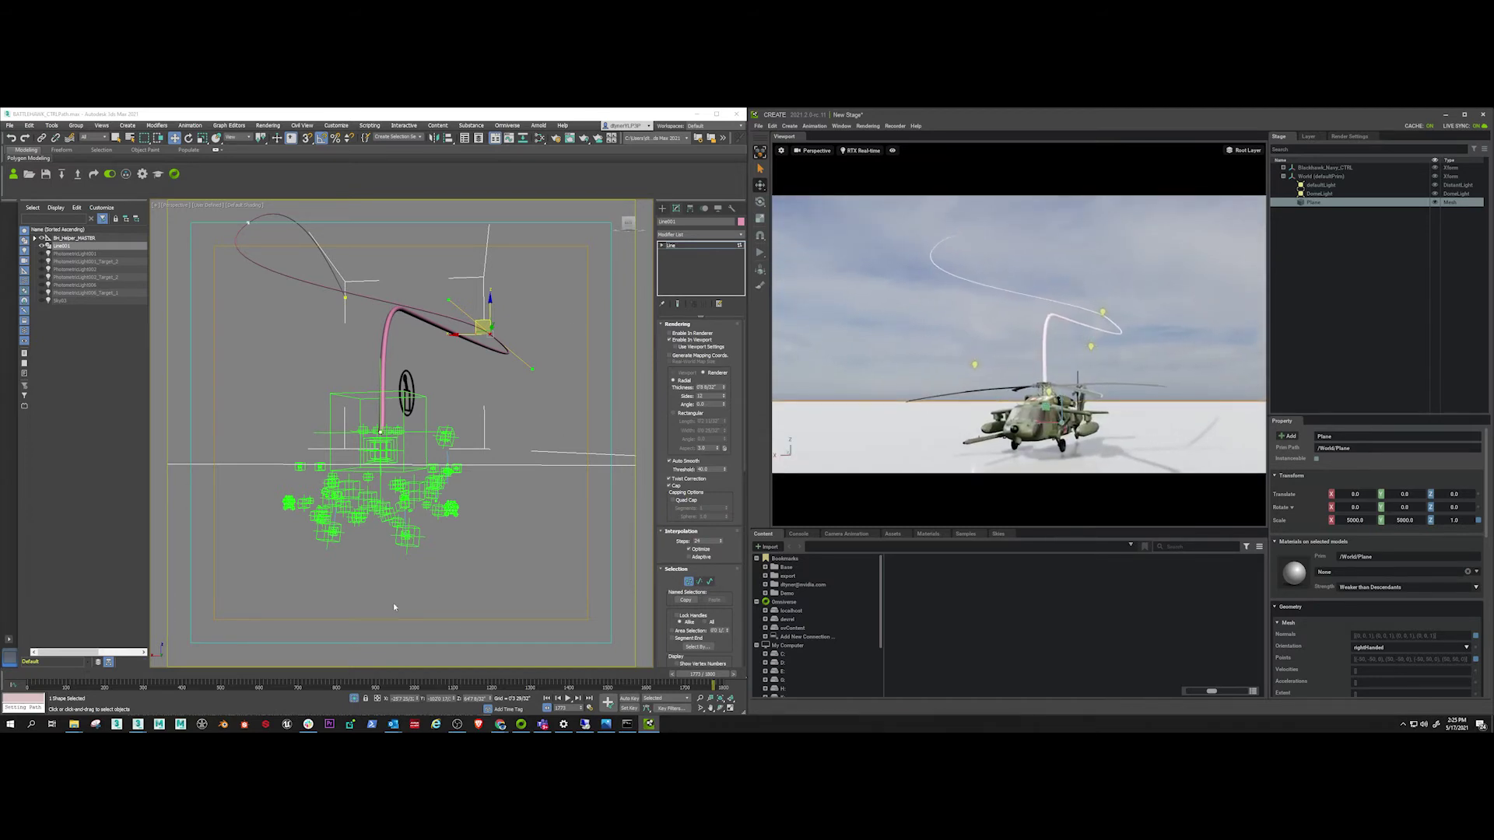
- Rewind the 3ds Max timeline to the start and play the flight animation, with nothing selected in the Create stage
left_click_drag(702, 675, 35, 673)
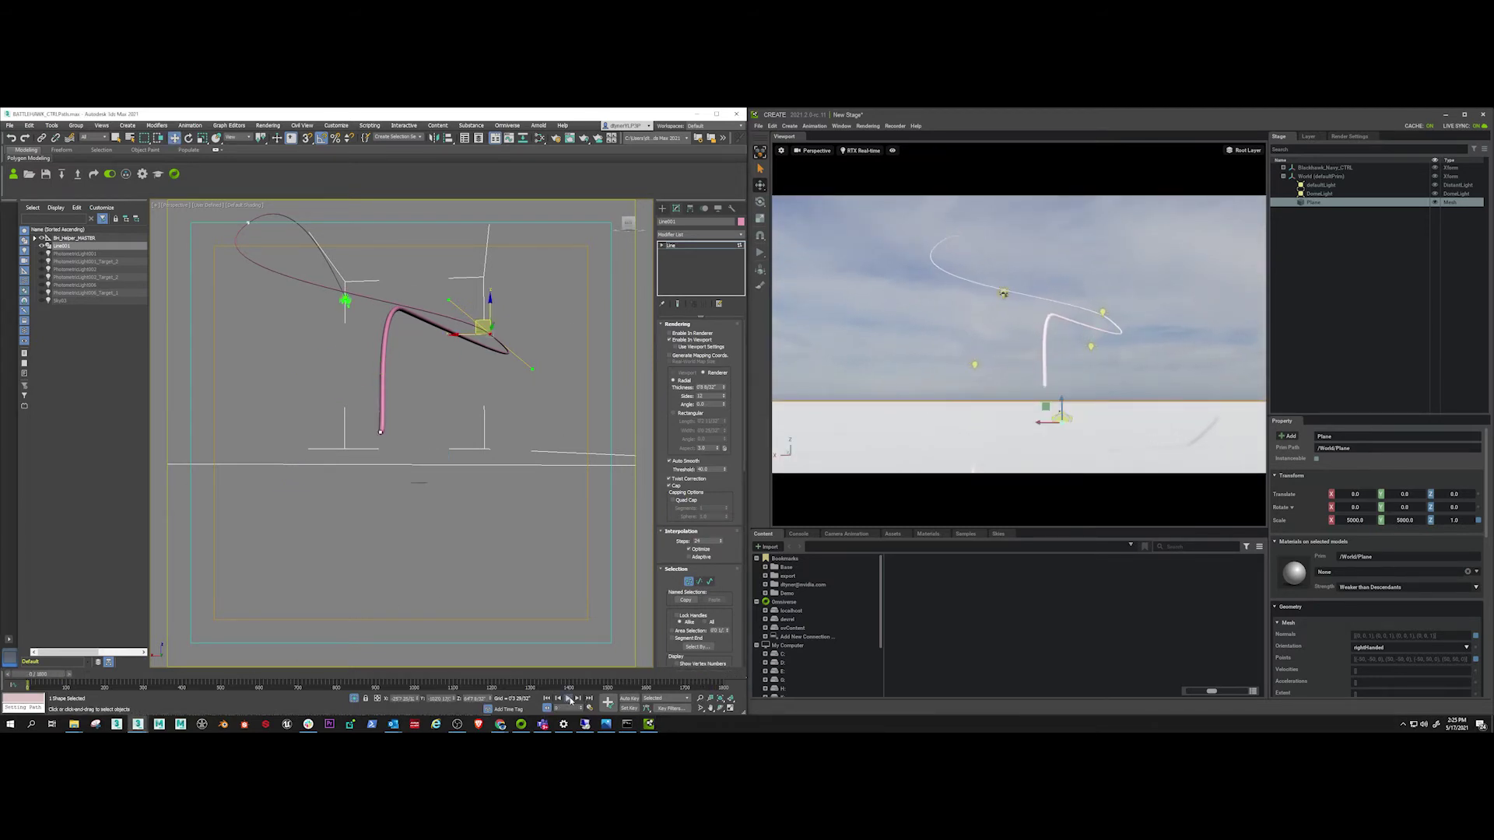
left_click(568, 699)
left_click(834, 357)
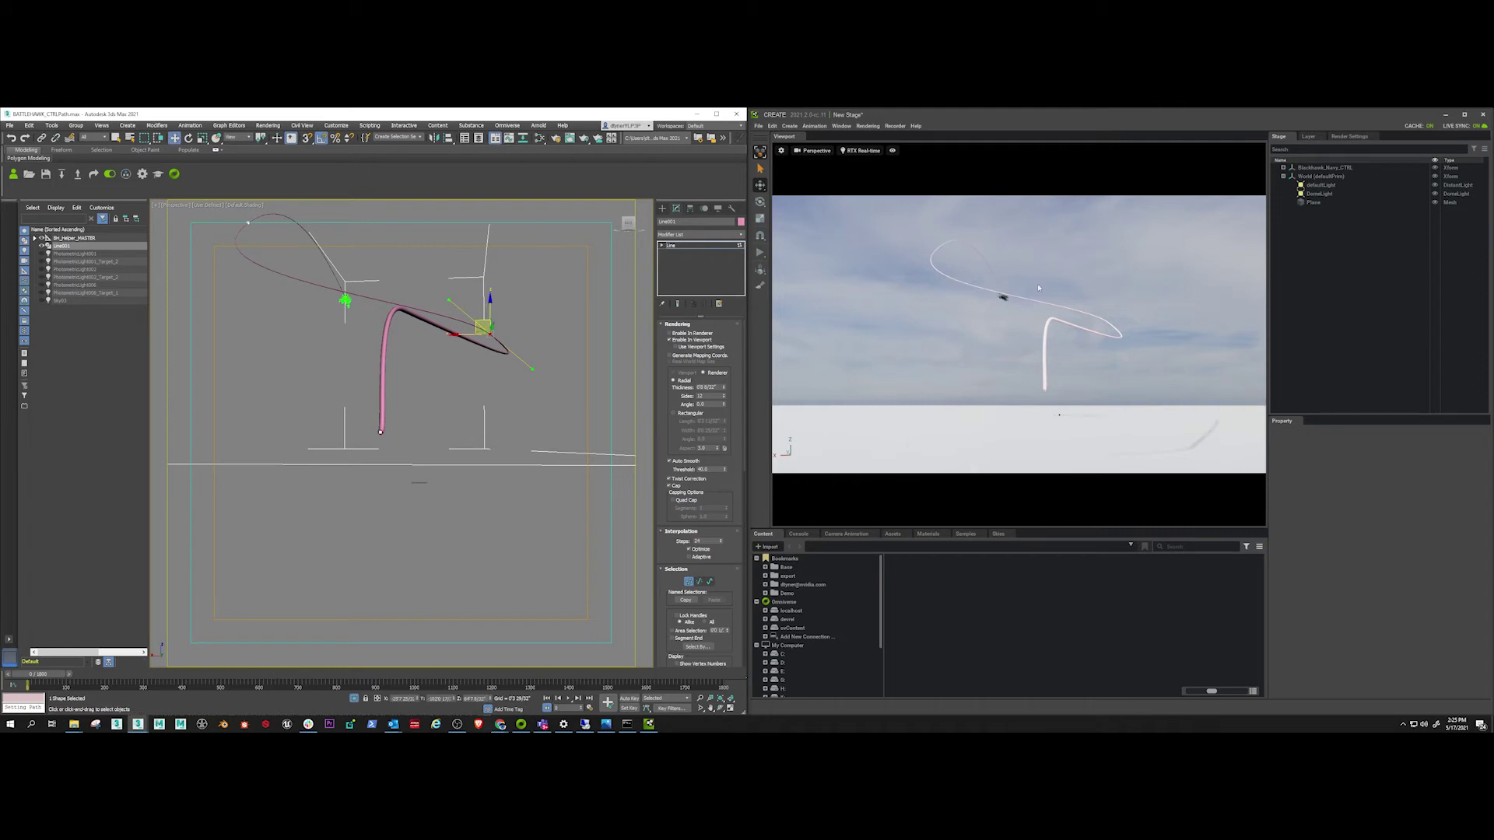
- Select BH_Helper_MASTER inside the Blackhawk_Navy_CTRL hierarchy of the Create stage and start the recorder on that selection
left_click(1284, 167)
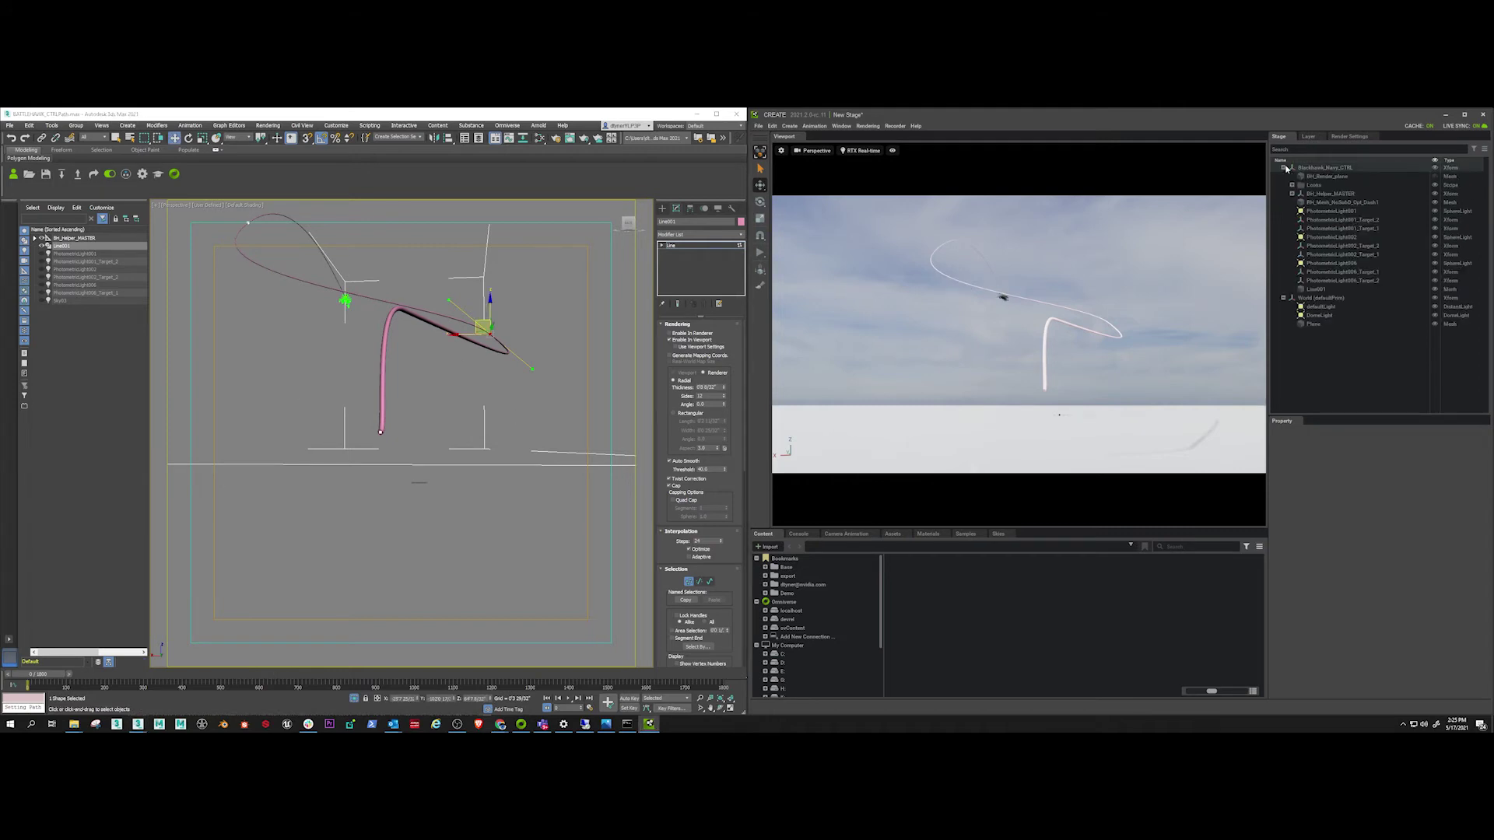
left_click(1284, 168)
left_click(1332, 168)
left_click(1284, 168)
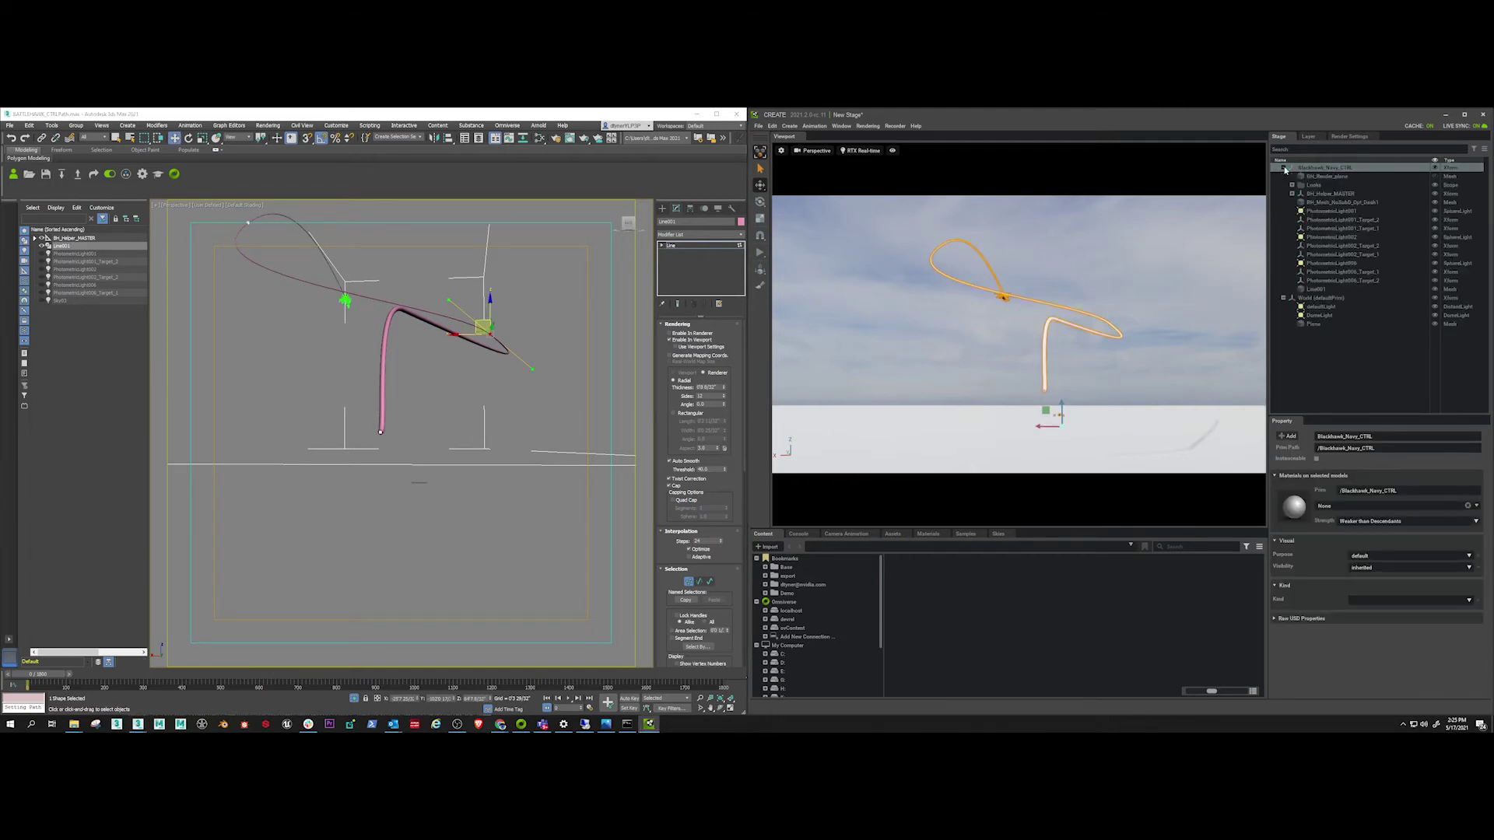
left_click(1338, 193)
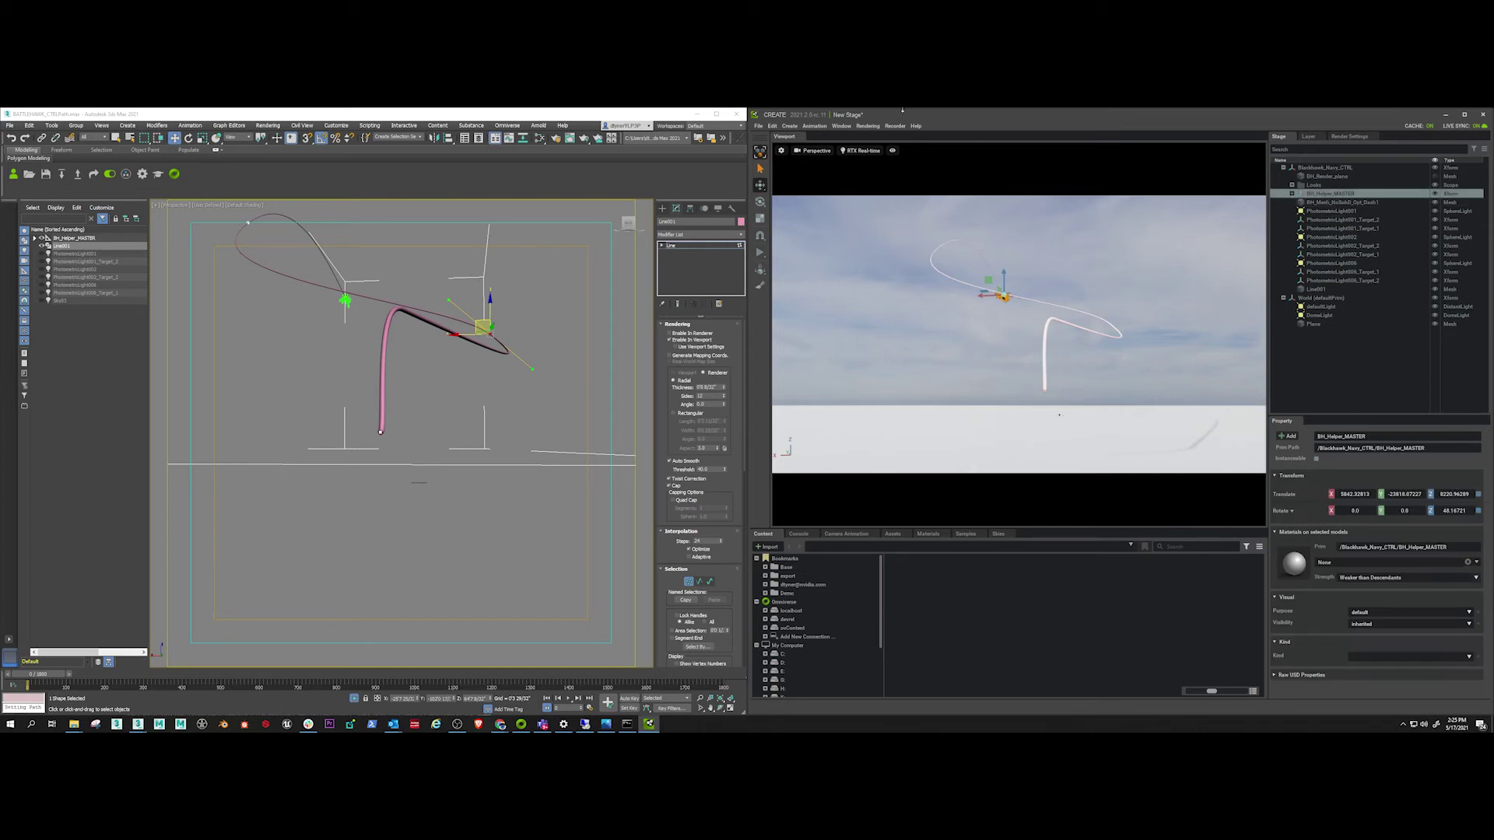
left_click(866, 127)
mouse_move(897, 127)
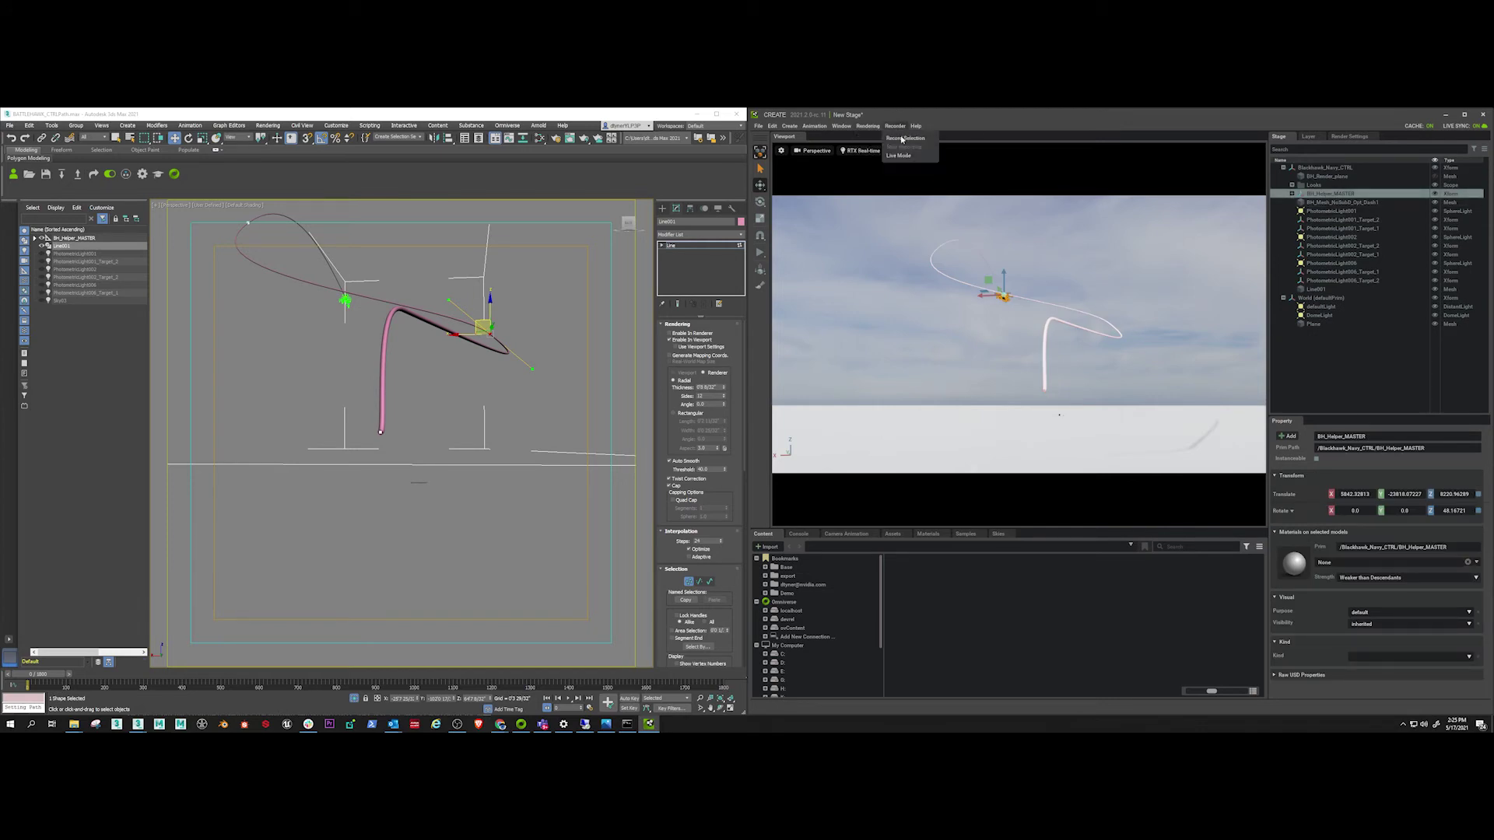
left_click(899, 139)
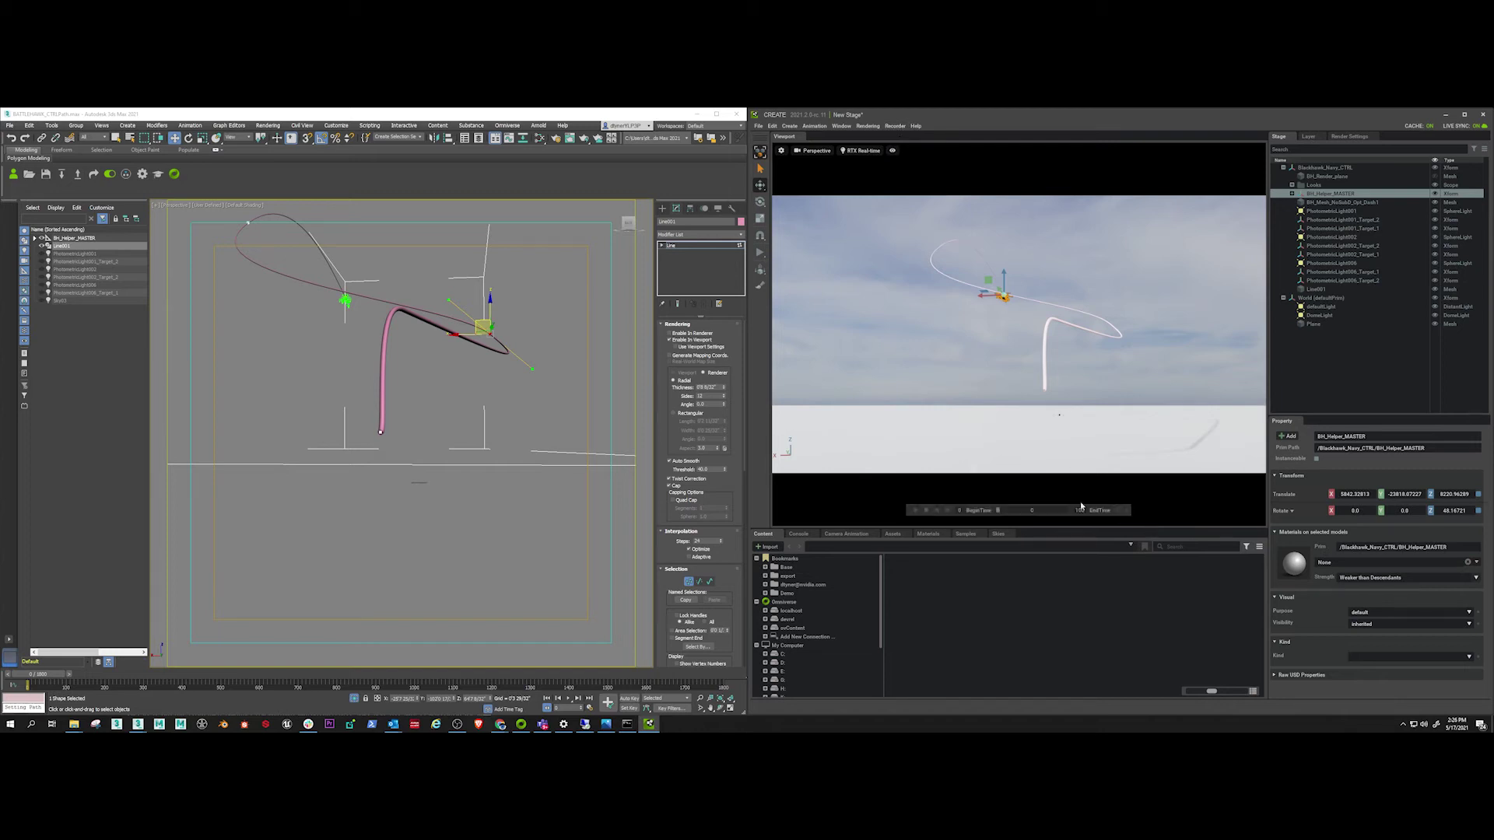
- Play the flight animation in 3ds Max to its end while Create records from time 0, and stop the recording
type("0")
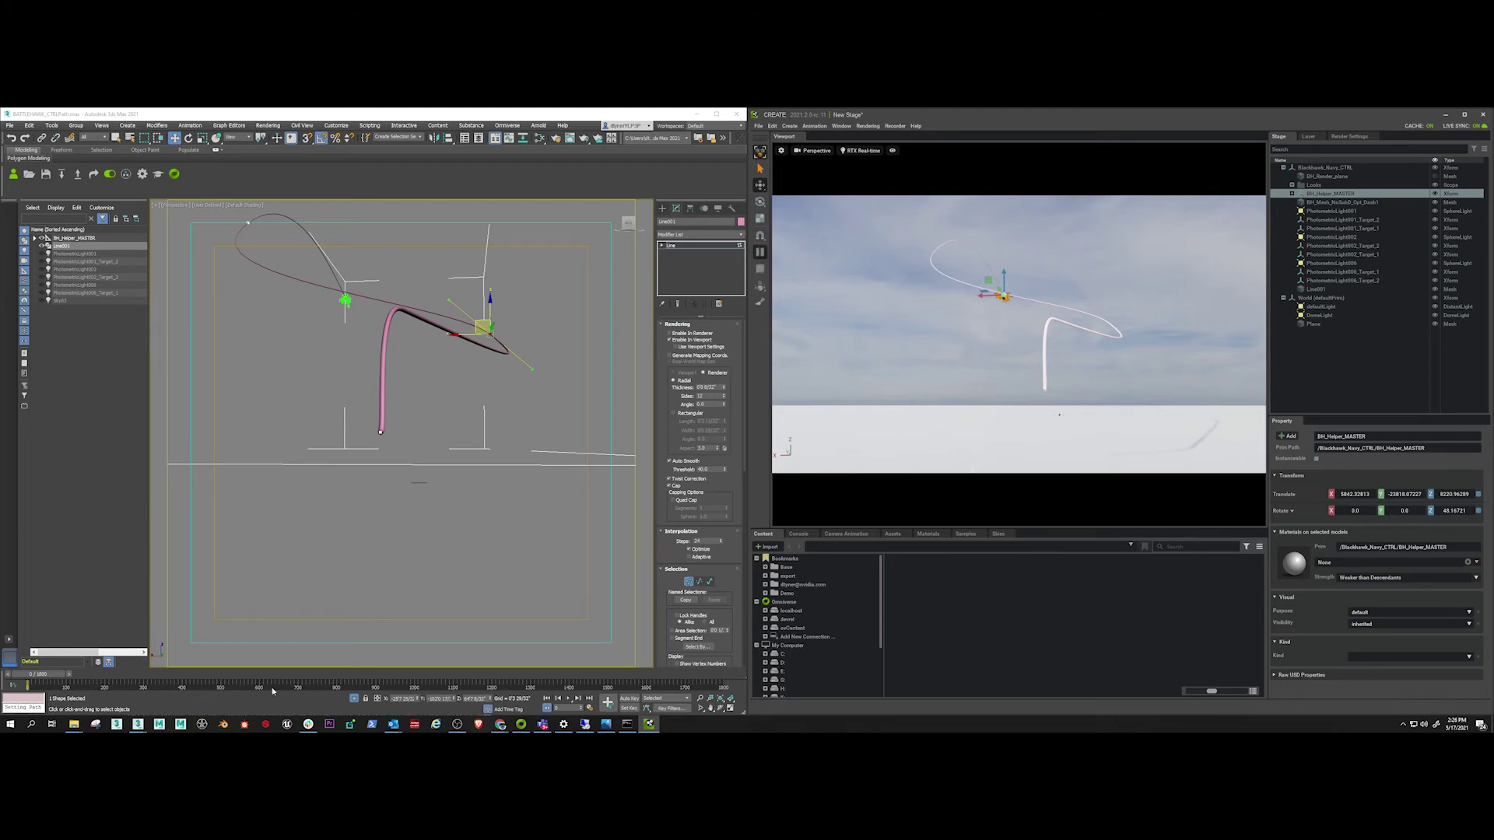
left_click(568, 698)
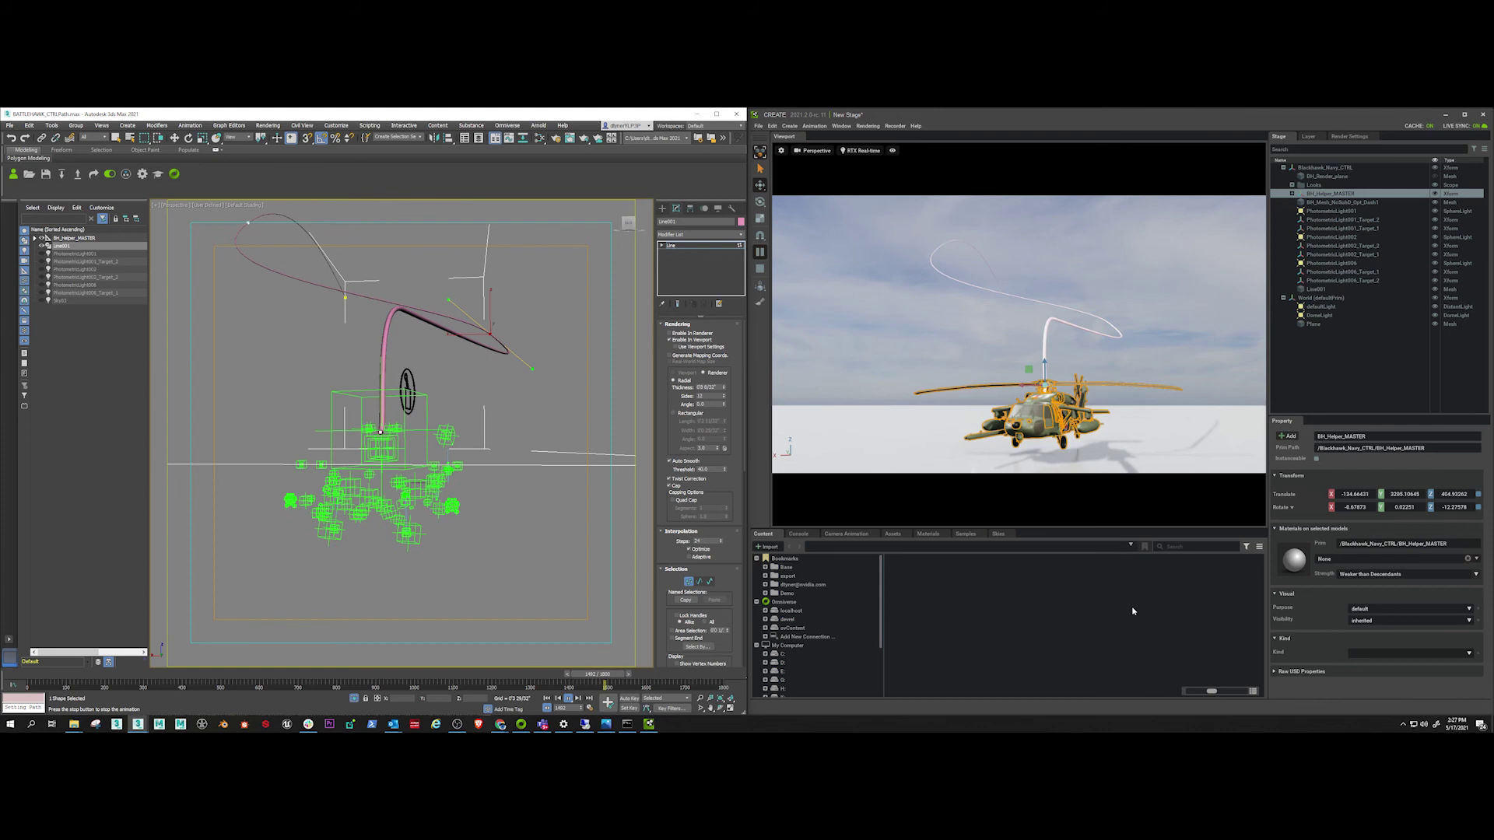
mouse_move(1004, 515)
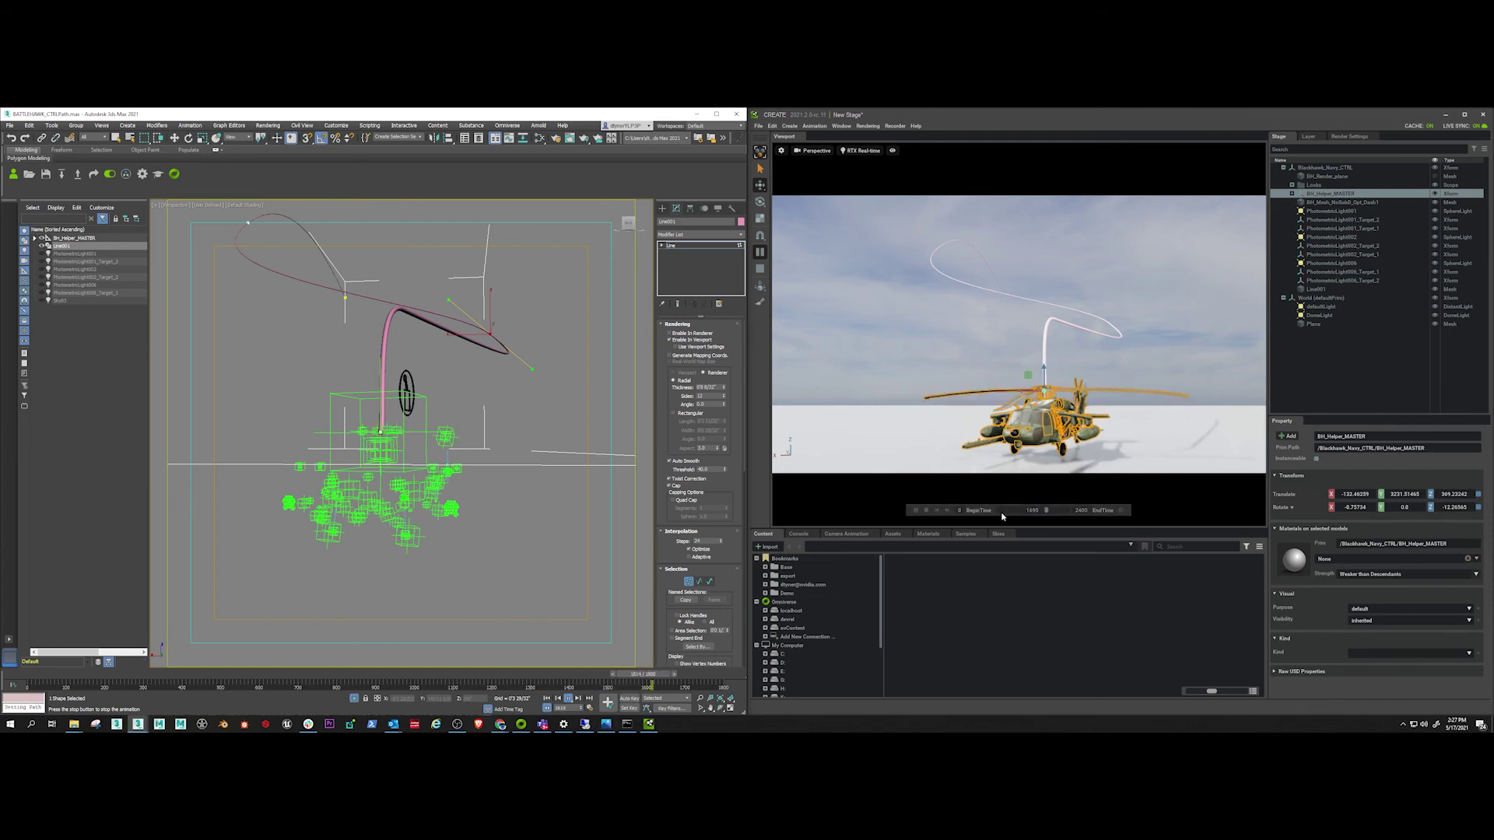
left_click(895, 126)
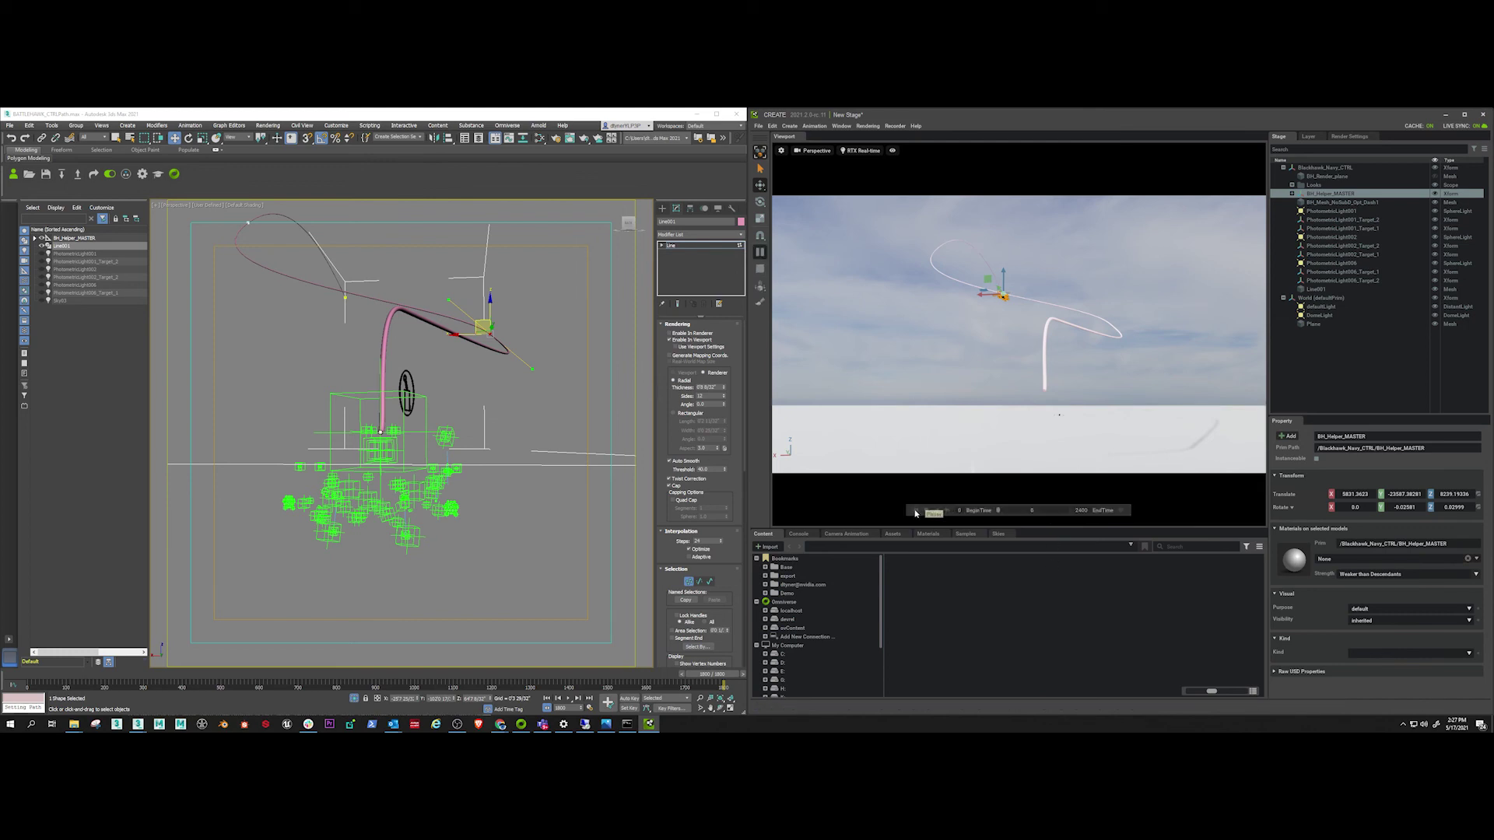
- Play back the recorded flight in Create and hide the Line001 flight path mesh, leaving nothing selected
mouse_move(998, 510)
left_mouse_down()
mouse_move(1062, 513)
mouse_move(1002, 516)
left_mouse_up()
right_click(926, 361)
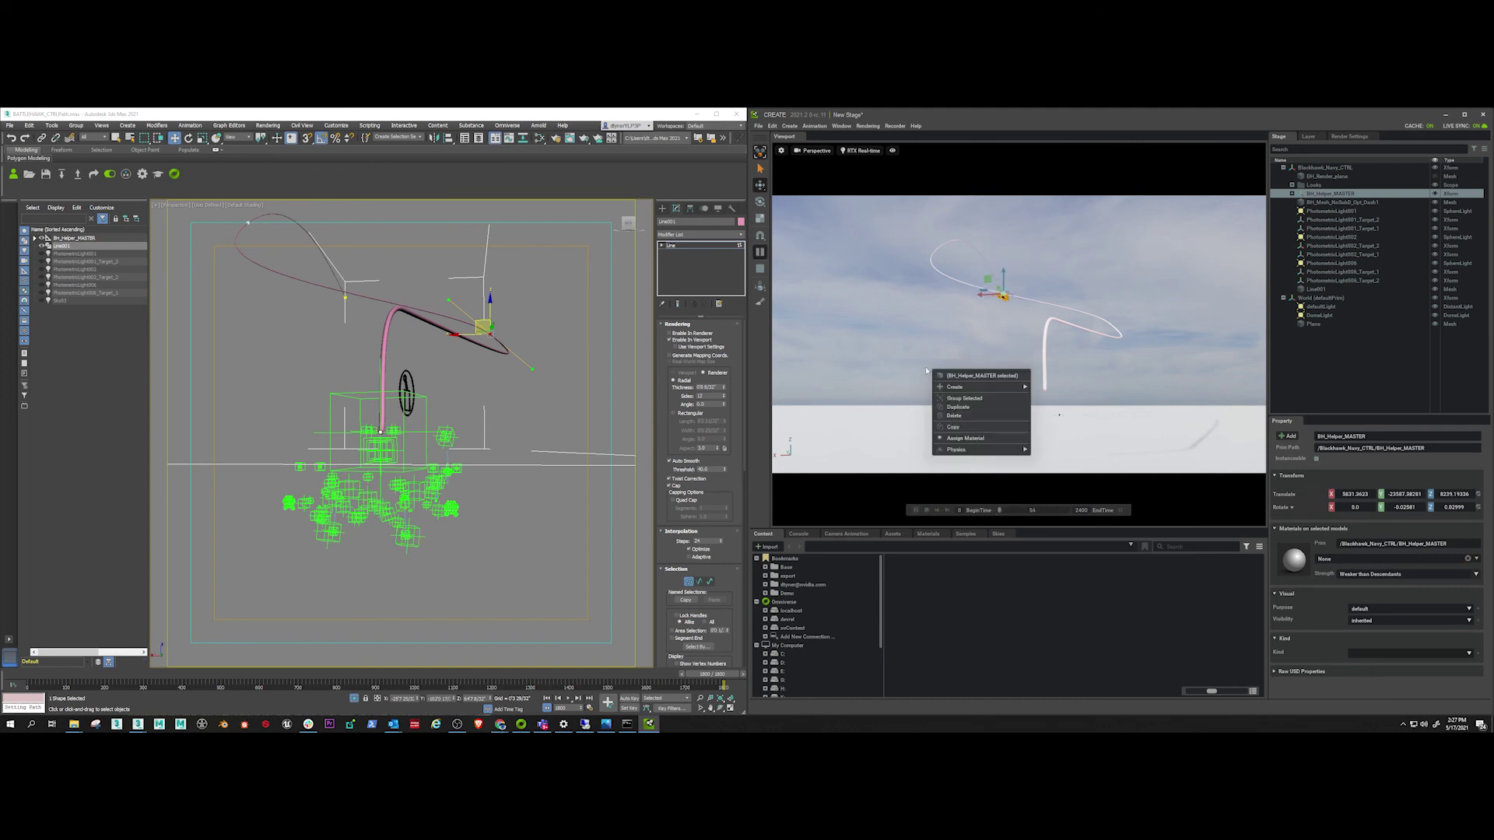
left_click(920, 358)
left_click(1045, 343)
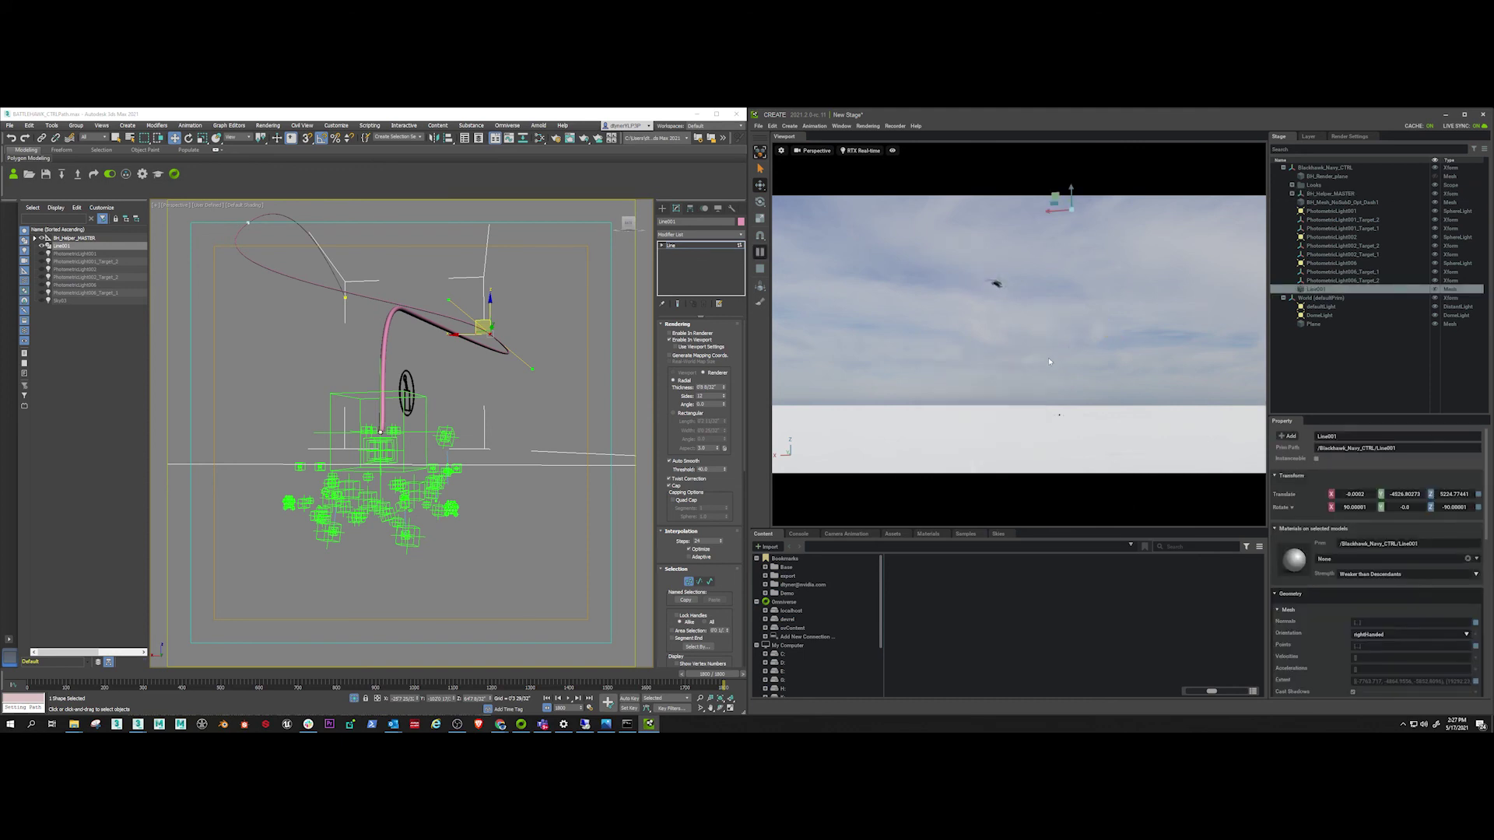
left_click(1048, 361)
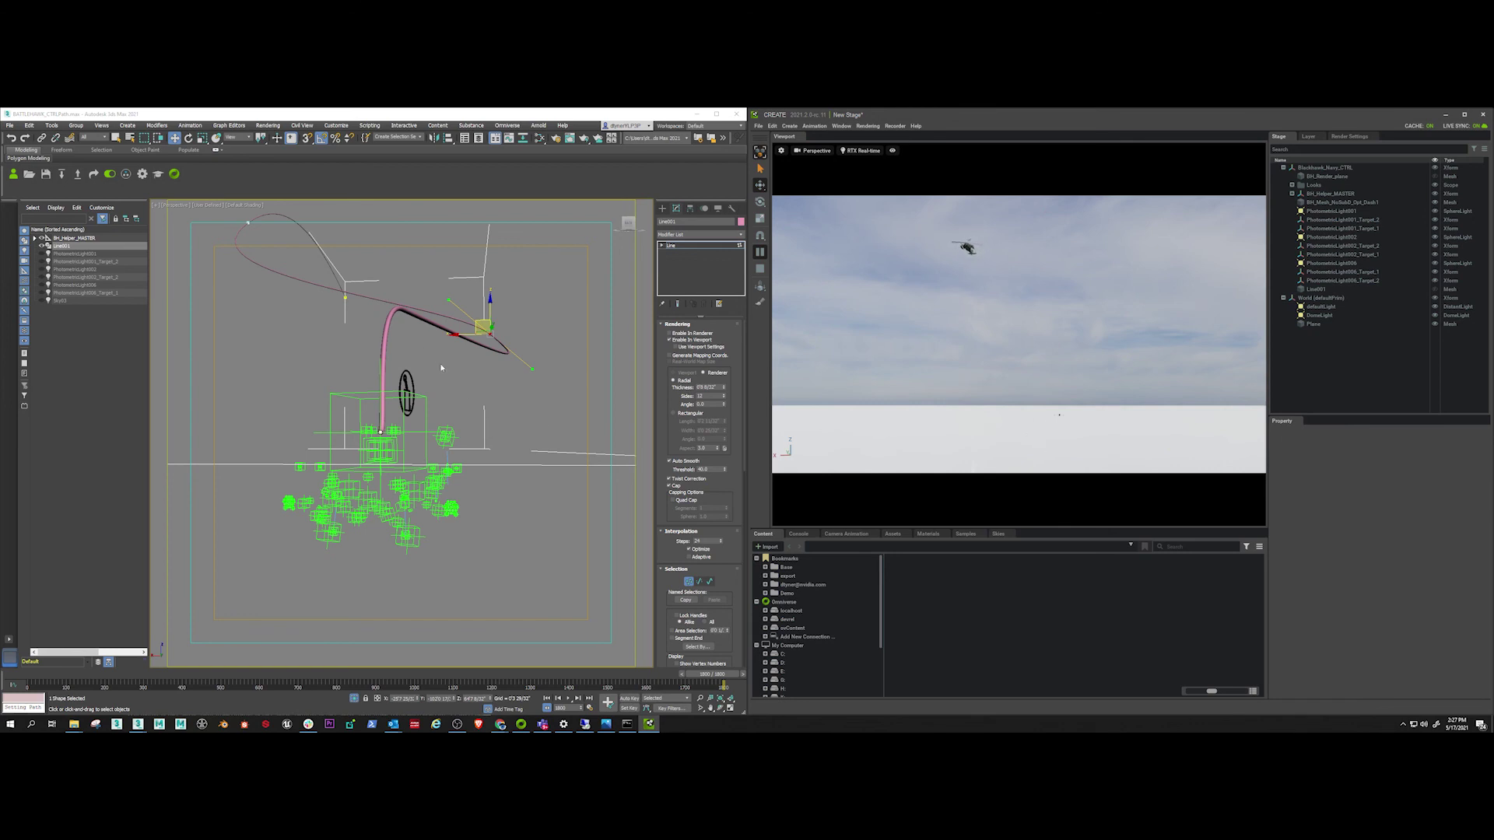
- Pause the recorded playback in Create and scrub the 3ds Max timeline back to about frame 600
mouse_move(1029, 515)
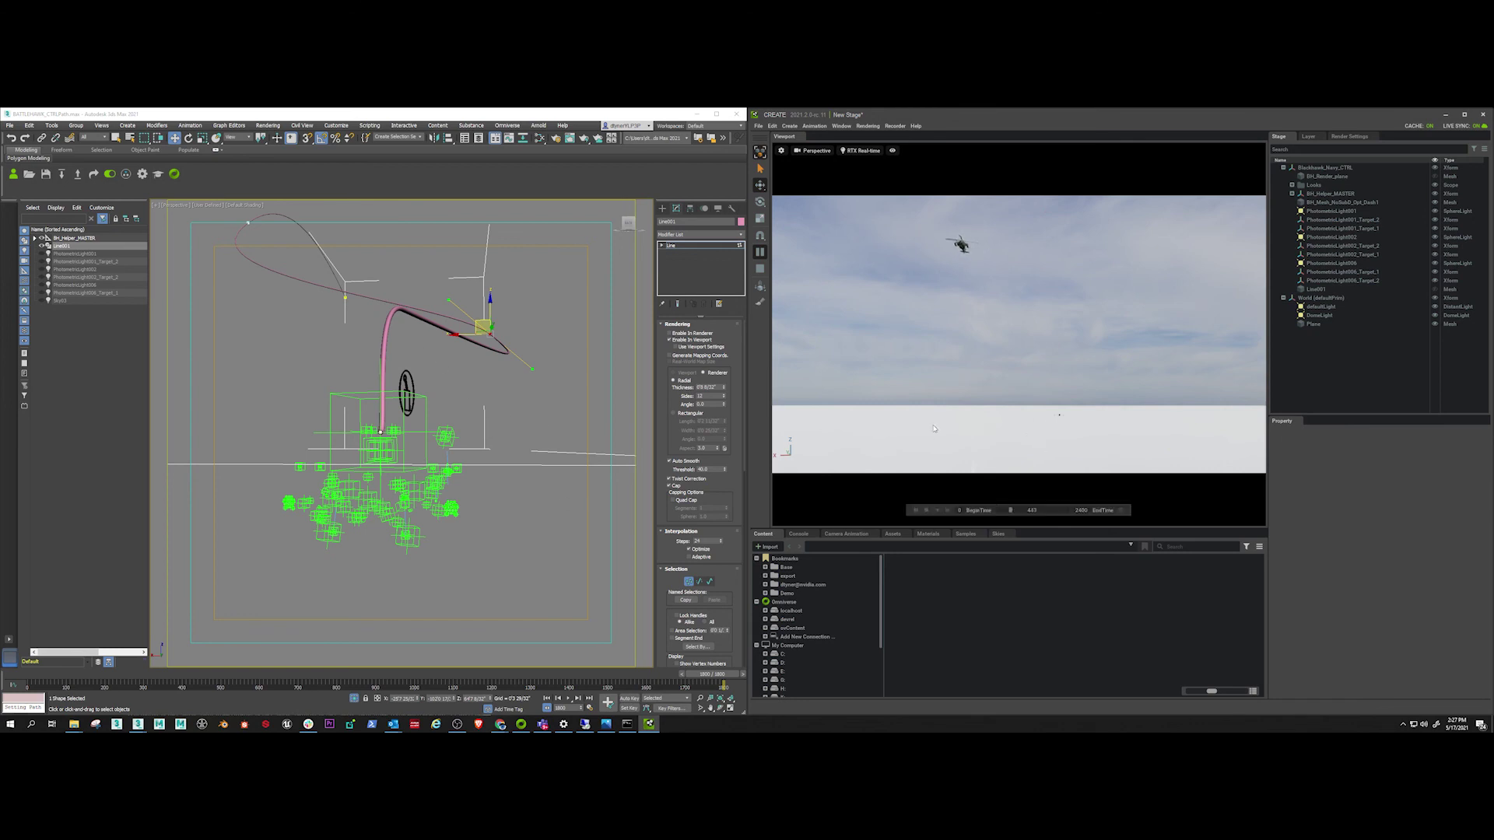
left_click(1013, 512)
left_click_drag(717, 681, 274, 680)
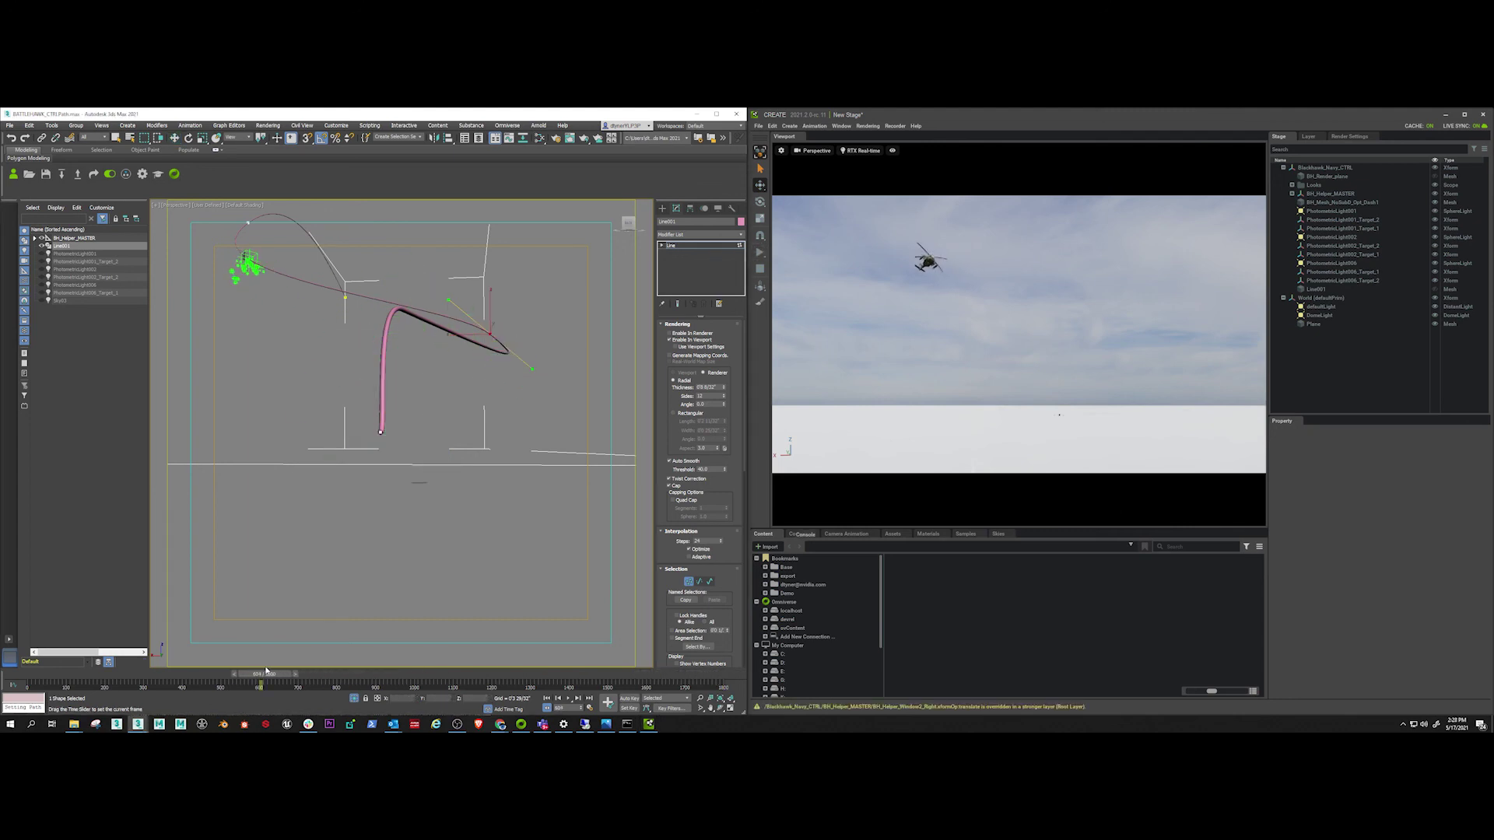
- Open the layer list of the Create stage
left_click(1308, 136)
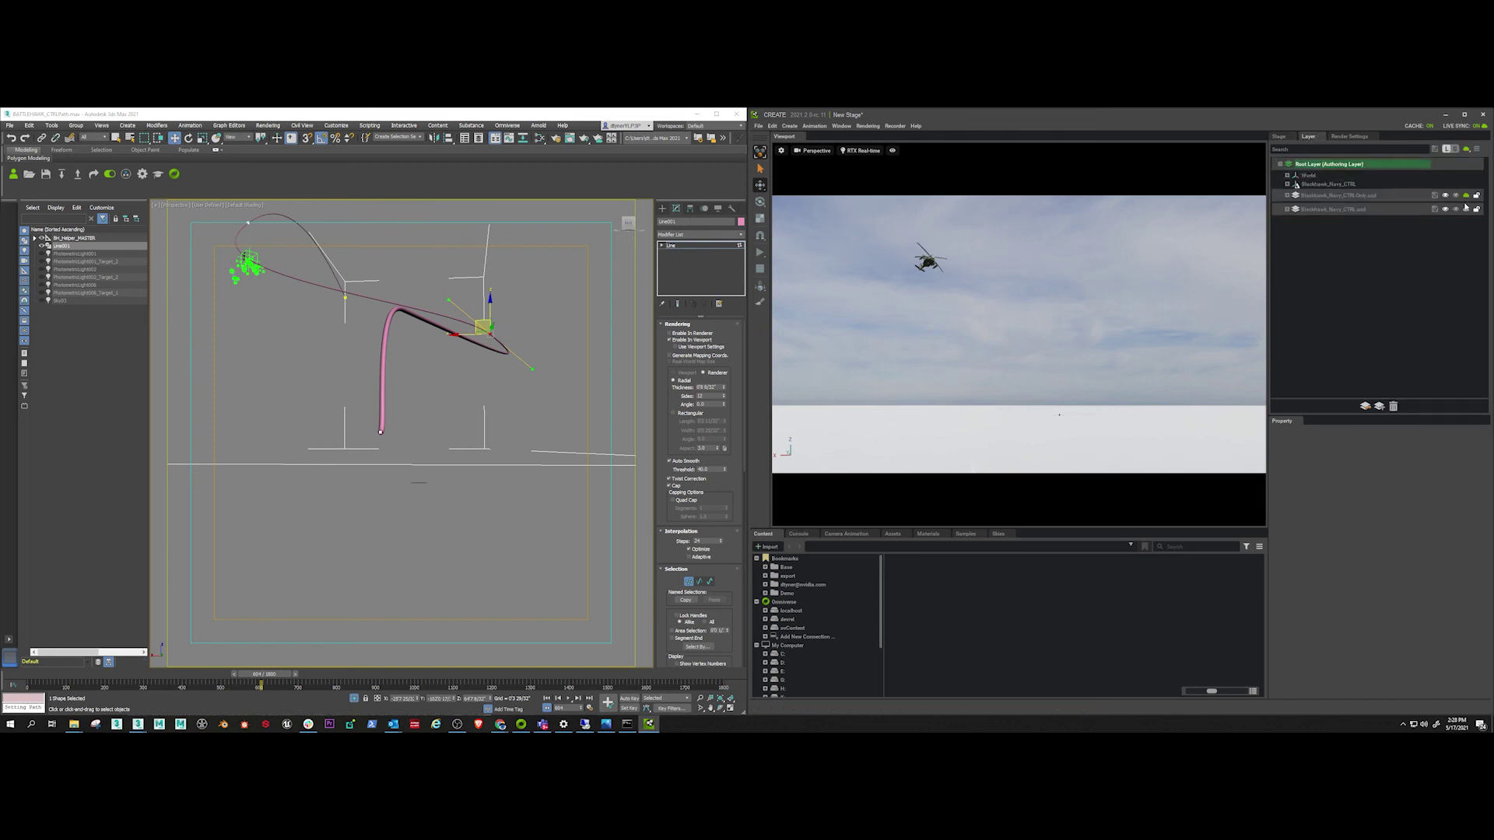